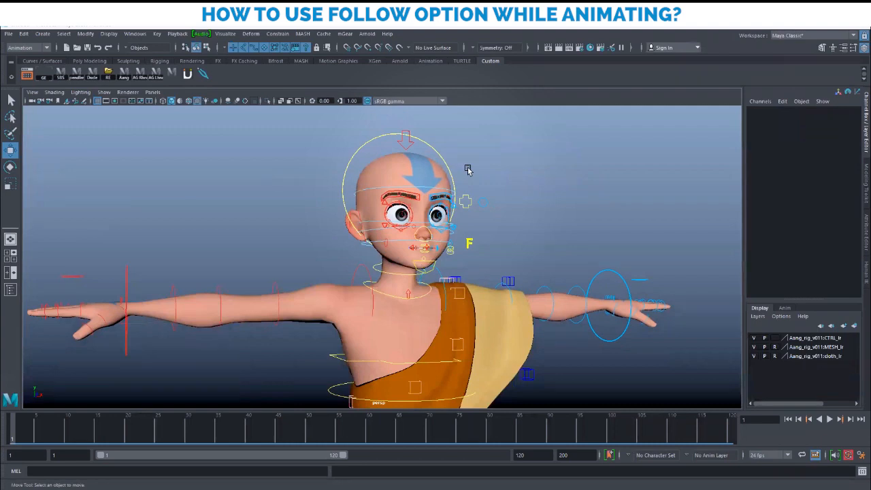
Tumble and dolly the perspective view to frame Aang from the front
alt+right_drag(570, 266, 491, 266)
alt+middle_drag(491, 266, 495, 228)
alt+drag(466, 238, 474, 245)
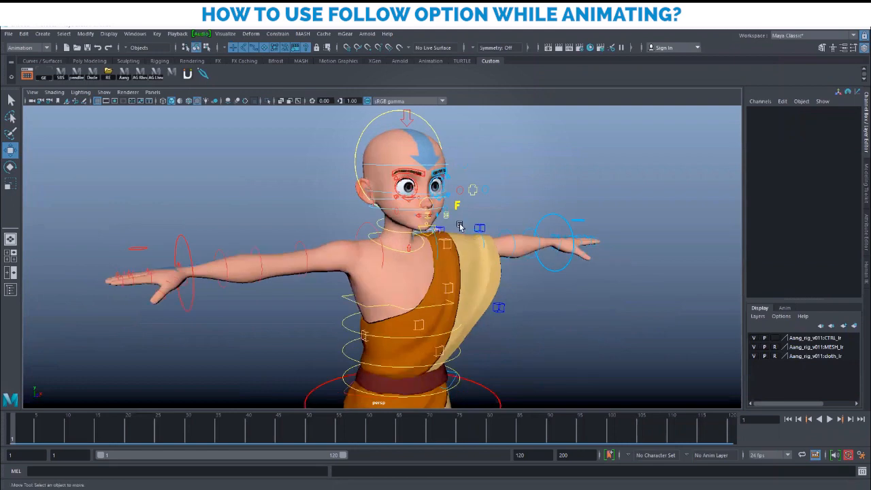
alt+right_drag(518, 253, 490, 251)
alt+drag(548, 274, 480, 258)
alt+right_drag(480, 258, 499, 261)
alt+middle_drag(499, 261, 499, 294)
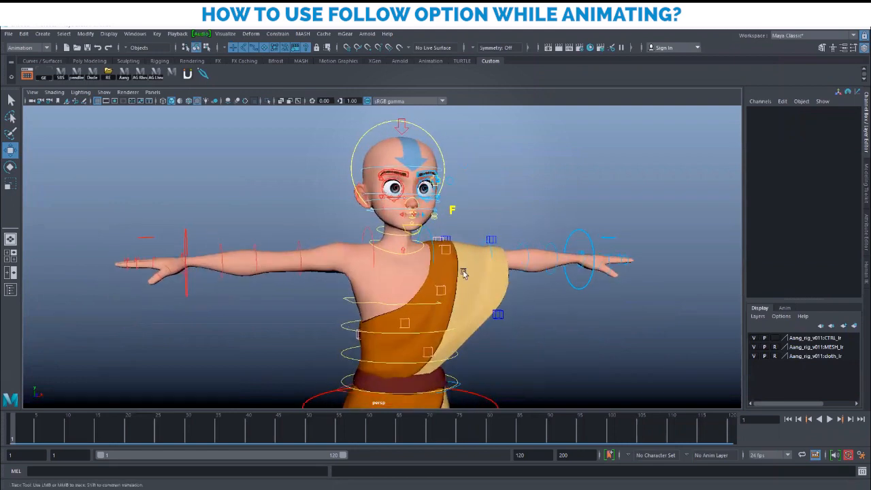
alt+drag(429, 270, 459, 269)
alt+right_drag(447, 263, 489, 274)
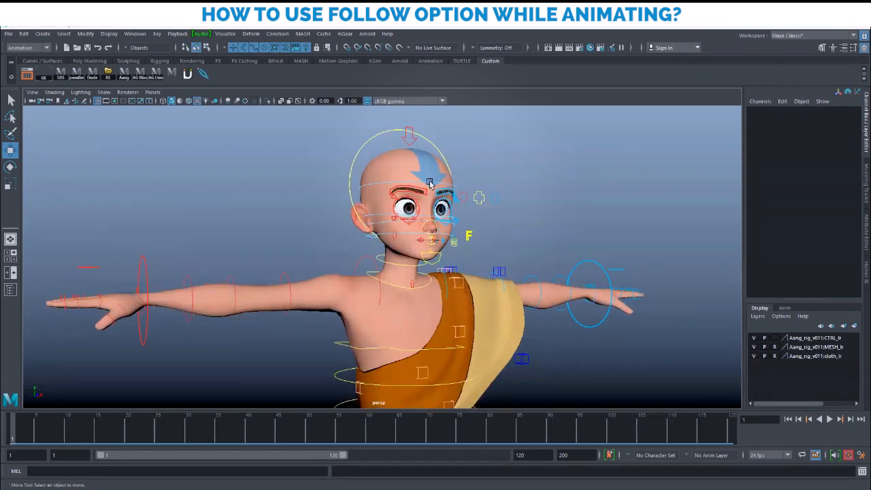
Close in on Aang's head and select head_ctrl, showing Orient Space set to COG
alt+drag(542, 215, 546, 226)
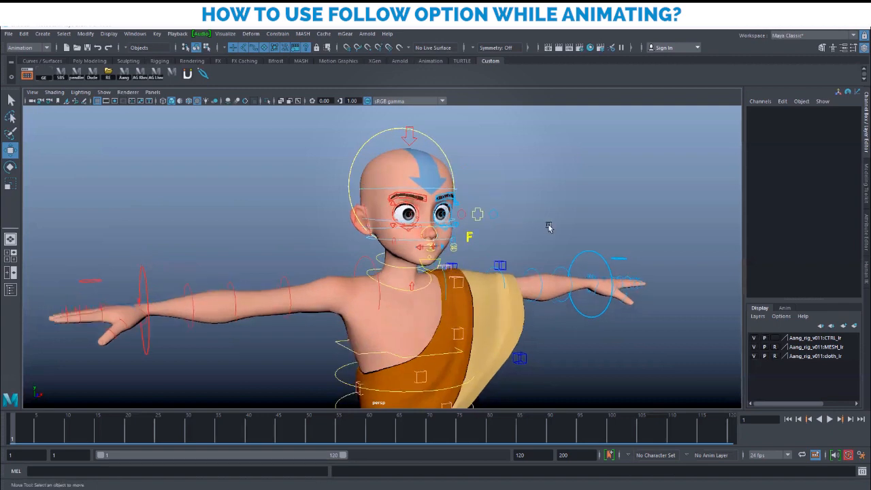
alt+right_drag(414, 205, 396, 206)
alt+middle_drag(420, 204, 436, 203)
alt+right_drag(436, 203, 488, 191)
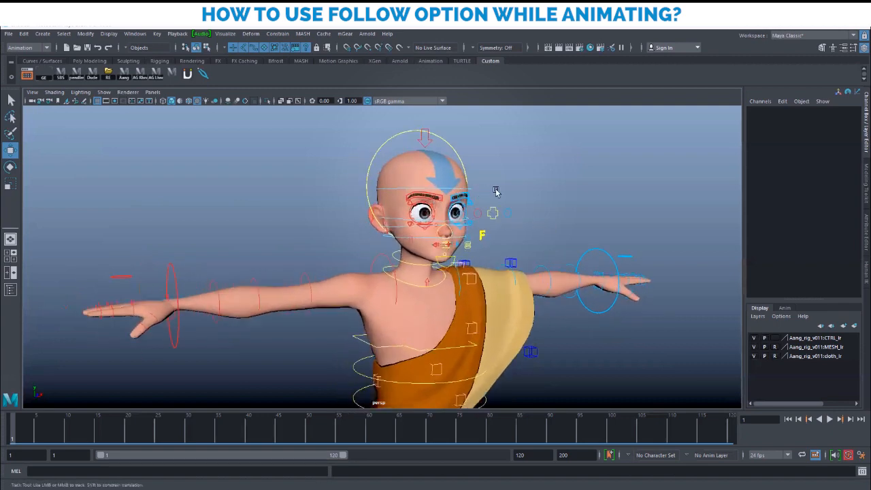
alt+middle_drag(488, 191, 508, 193)
alt+drag(517, 216, 507, 216)
alt+right_drag(508, 215, 529, 215)
alt+middle_drag(530, 216, 490, 239)
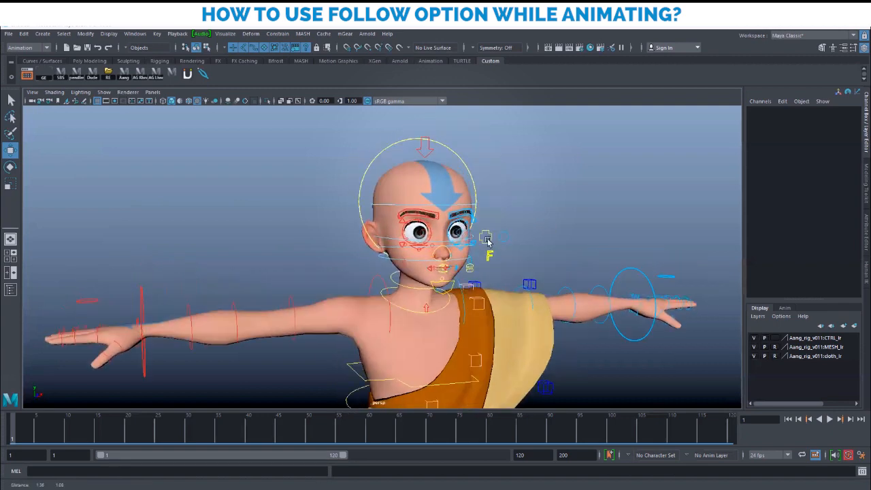
alt+drag(523, 289, 479, 266)
alt+right_drag(480, 266, 551, 259)
alt+middle_drag(490, 264, 478, 282)
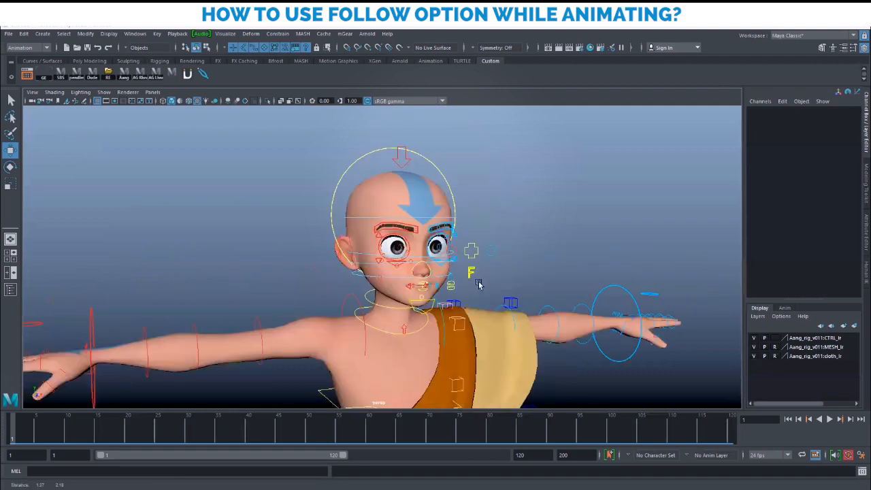
alt+right_drag(478, 283, 515, 219)
click(452, 166)
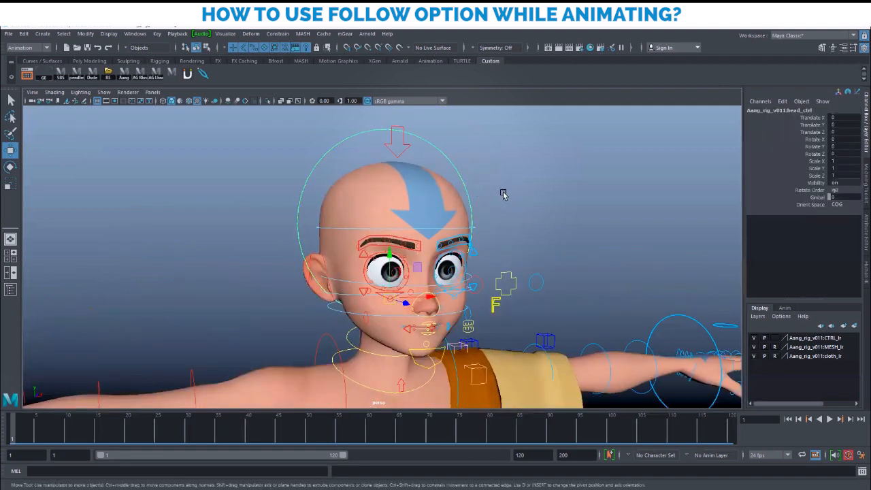
click(503, 194)
click(434, 146)
click(804, 207)
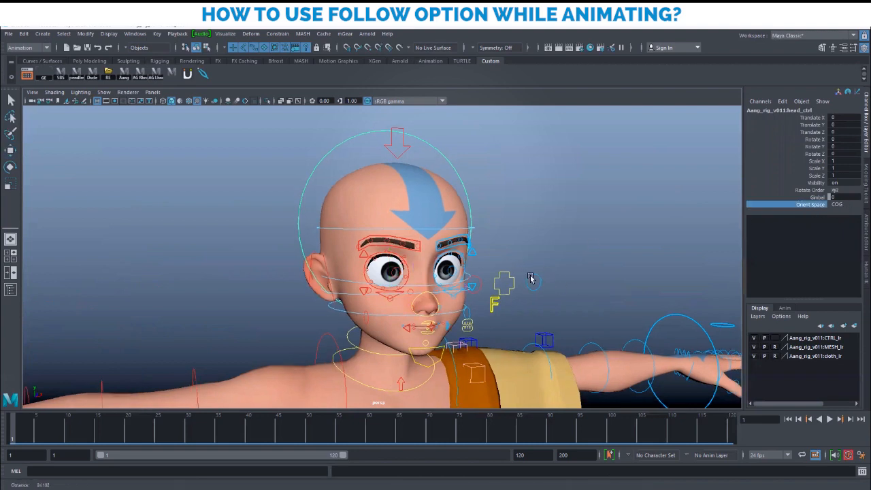
scroll(538, 273, down, 2)
scroll(489, 265, down, 2)
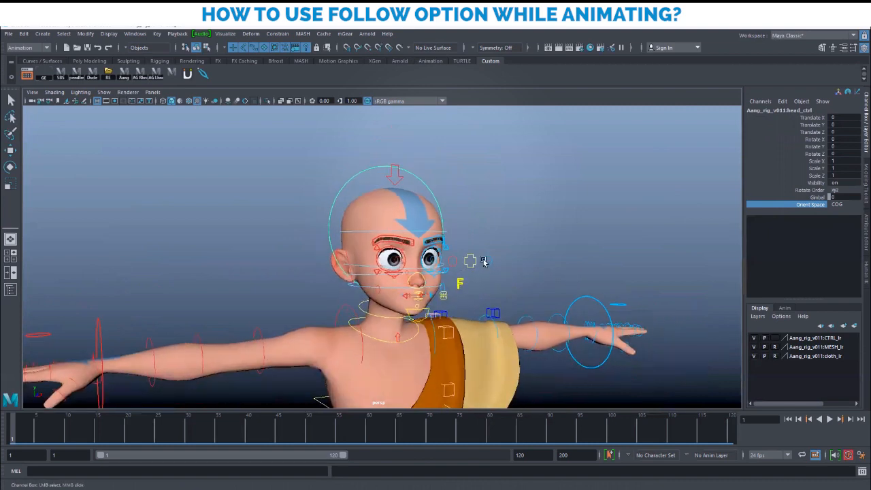
key(w)
click(474, 204)
click(431, 189)
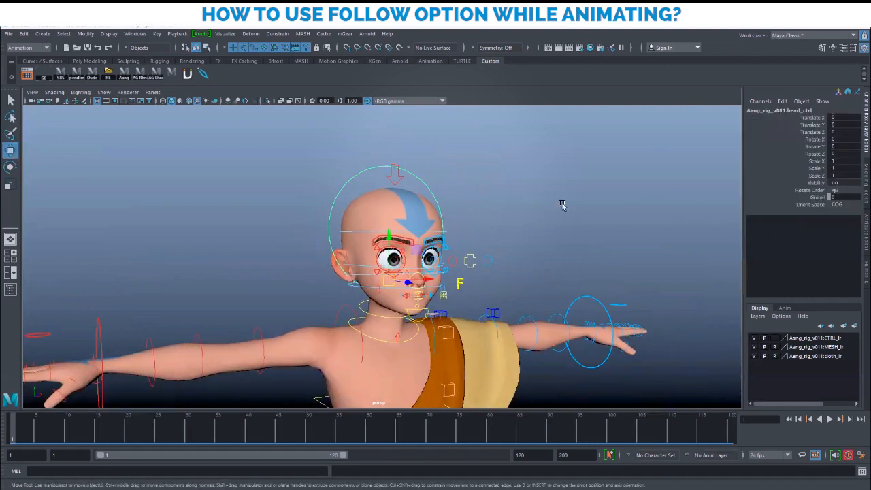
alt+right_drag(559, 338, 396, 301)
alt+middle_drag(482, 320, 469, 230)
alt+right_drag(503, 312, 579, 330)
click(443, 336)
click(446, 335)
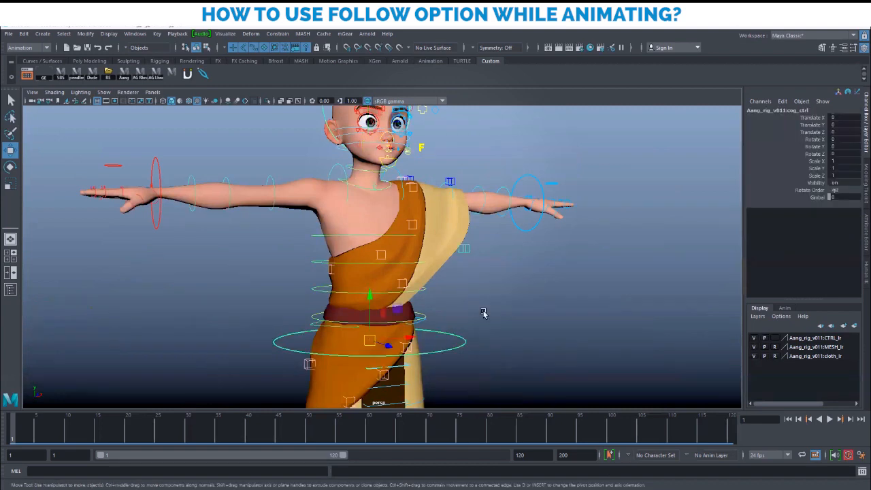
click(483, 313)
click(437, 334)
click(481, 318)
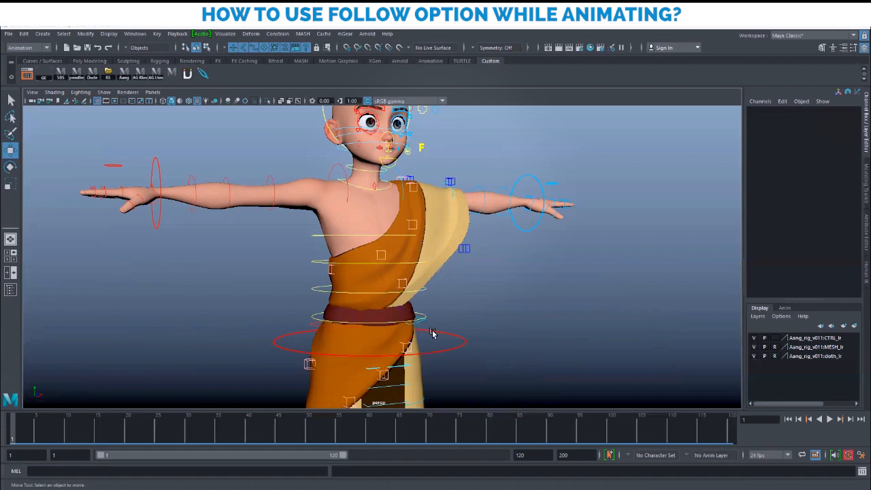
click(433, 333)
alt+middle_drag(444, 320, 500, 267)
alt+right_drag(500, 267, 467, 297)
alt+drag(467, 297, 429, 284)
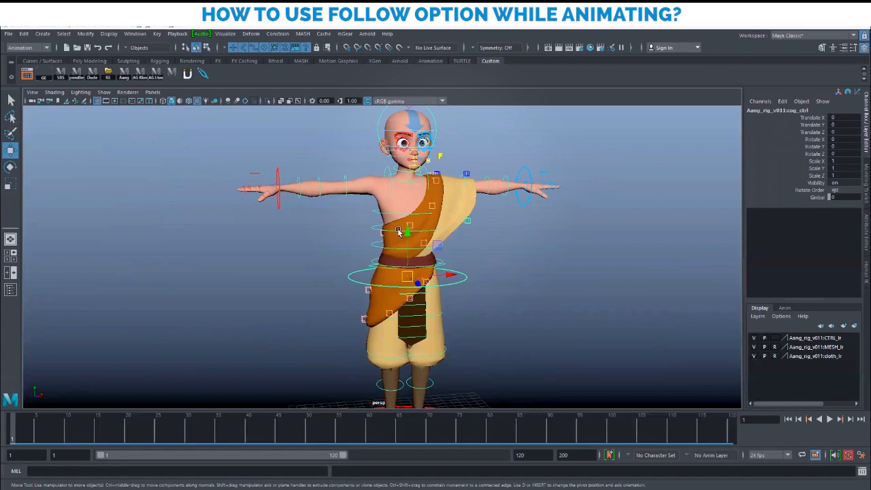
alt+drag(529, 334, 533, 315)
scroll(490, 306, up, 5)
alt+drag(361, 291, 407, 291)
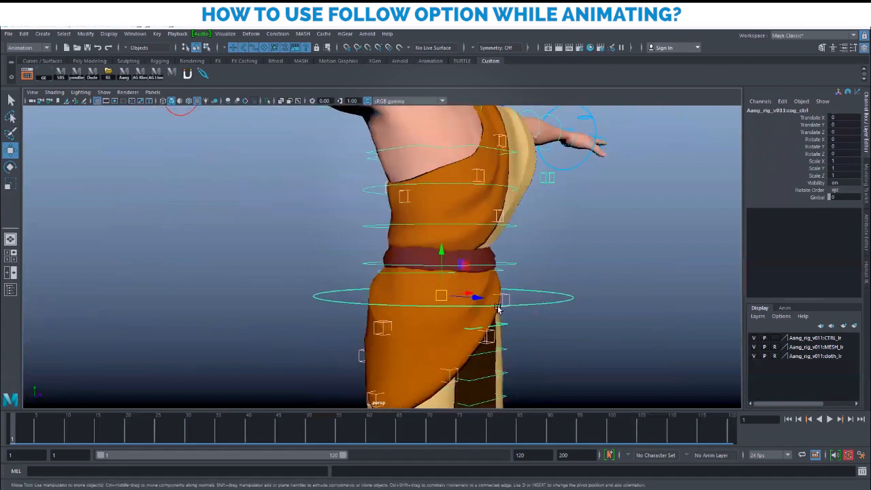
alt+drag(533, 308, 467, 311)
scroll(517, 286, down, 4)
alt+middle_drag(490, 213, 478, 309)
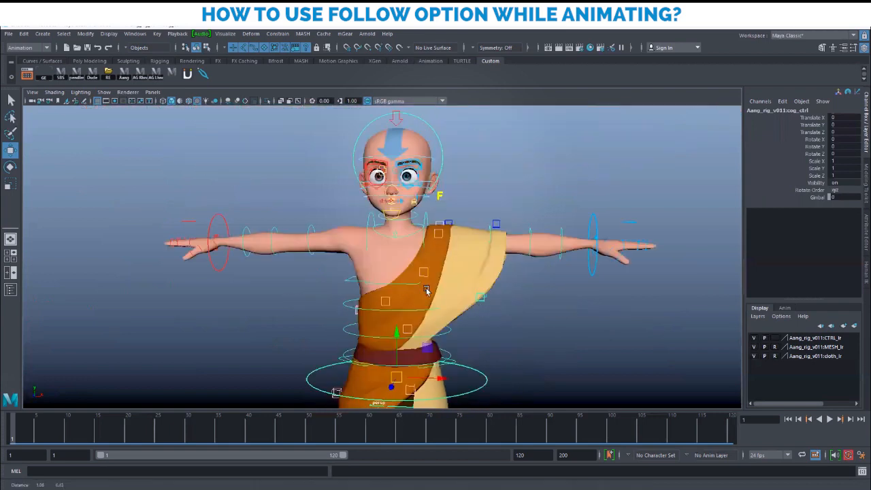
scroll(476, 292, up, 2)
alt+middle_drag(483, 274, 476, 330)
scroll(453, 327, up, 2)
scroll(452, 314, down, 3)
alt+drag(453, 313, 517, 321)
scroll(519, 321, up, 2)
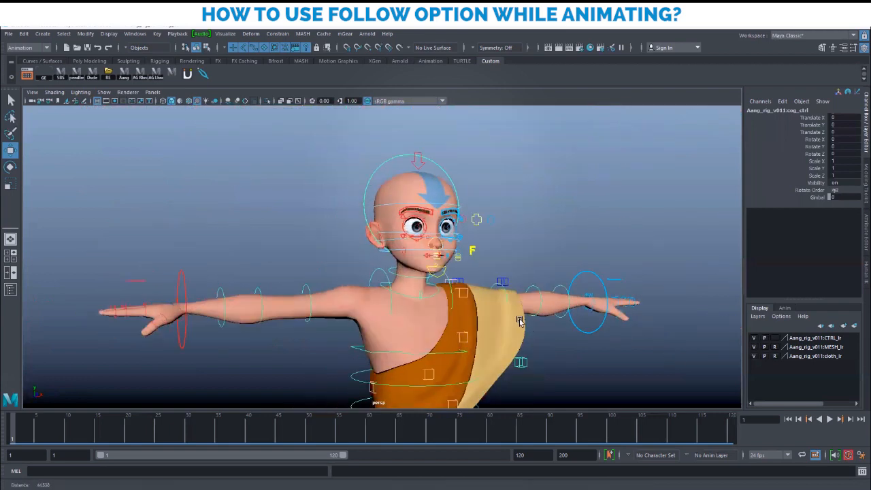
scroll(519, 322, up, 3)
click(433, 154)
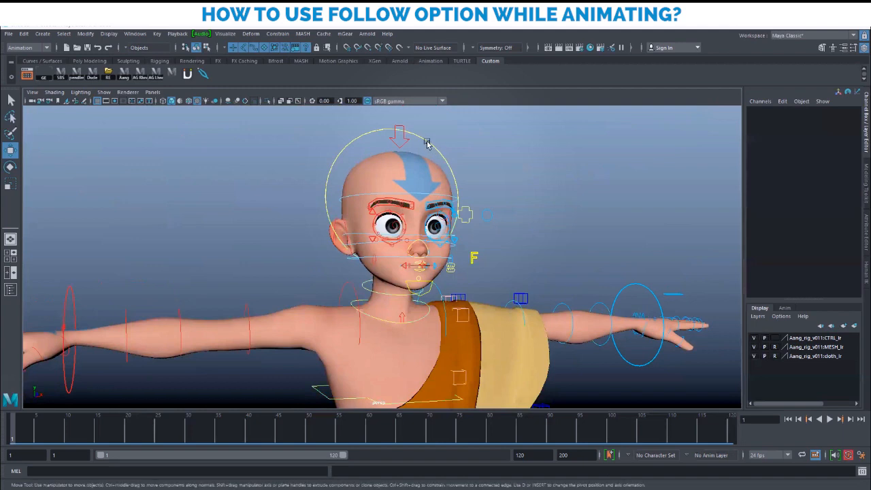
click(427, 142)
Select head_ctrl and highlight its Orient Space attribute in the Channel Box
alt+drag(477, 237, 458, 238)
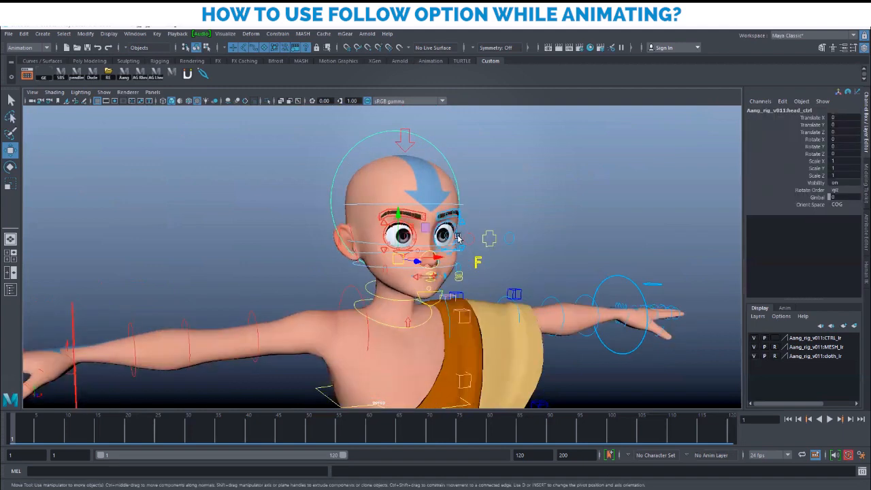
click(809, 204)
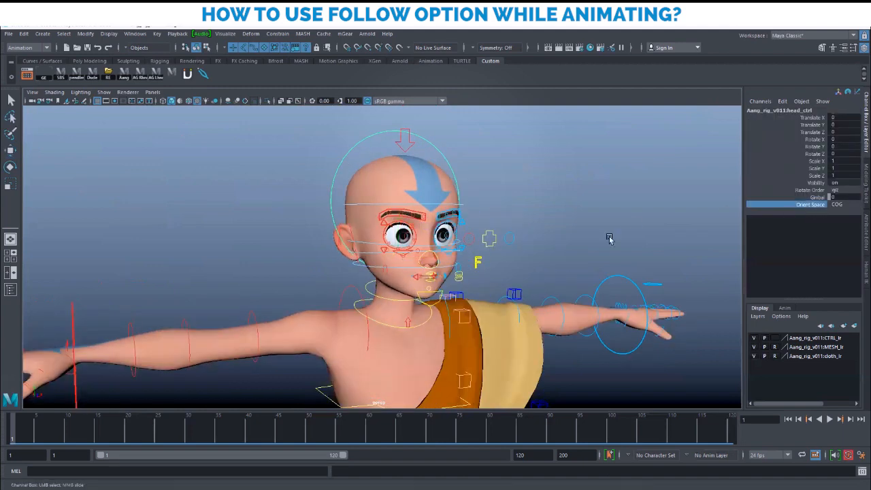
alt+right_drag(583, 252, 606, 257)
alt+middle_drag(616, 258, 605, 266)
alt+right_drag(604, 266, 618, 245)
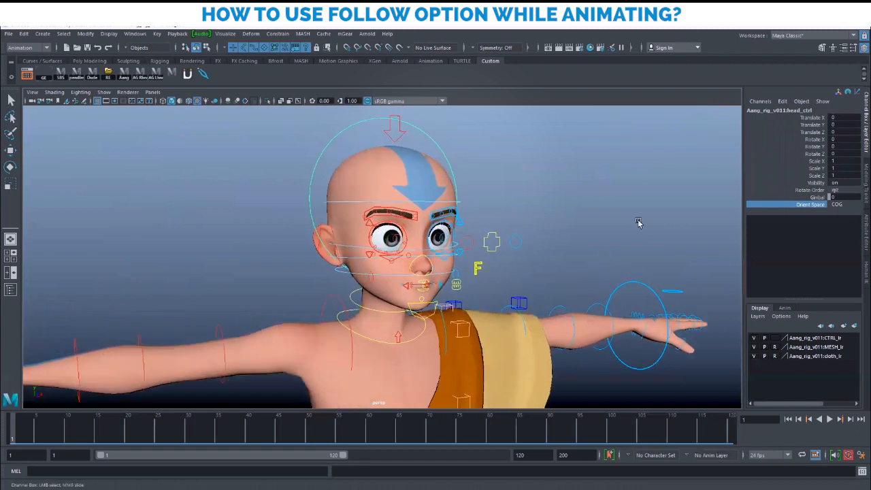
click(640, 217)
click(439, 148)
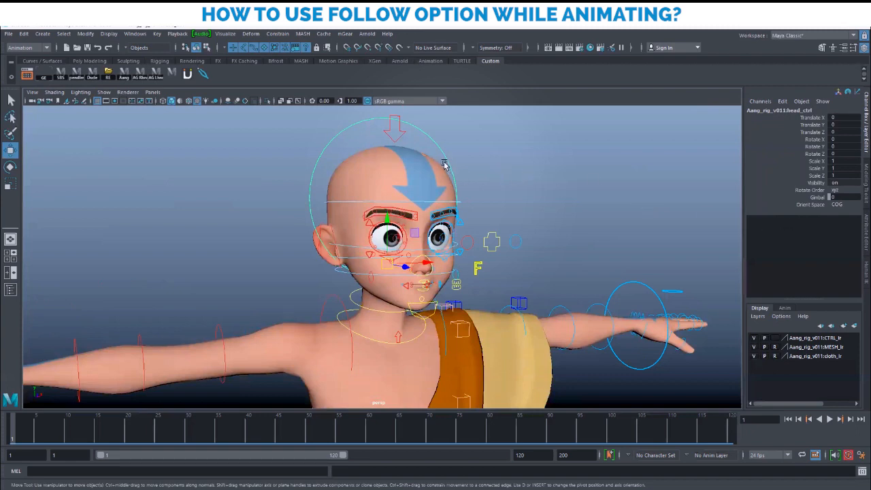
Review the Orient Space choices (master, COG, chest, parent) and keep it on COG
click(844, 205)
click(843, 204)
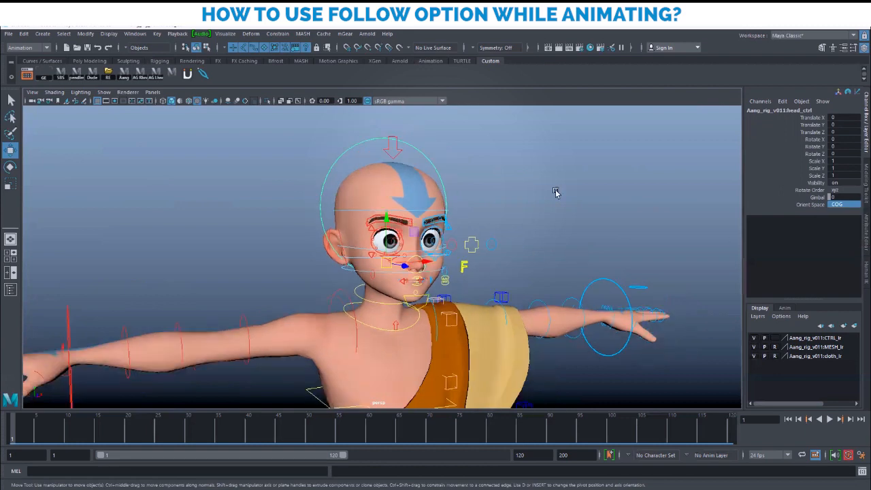
click(429, 168)
alt+right_drag(572, 287, 440, 190)
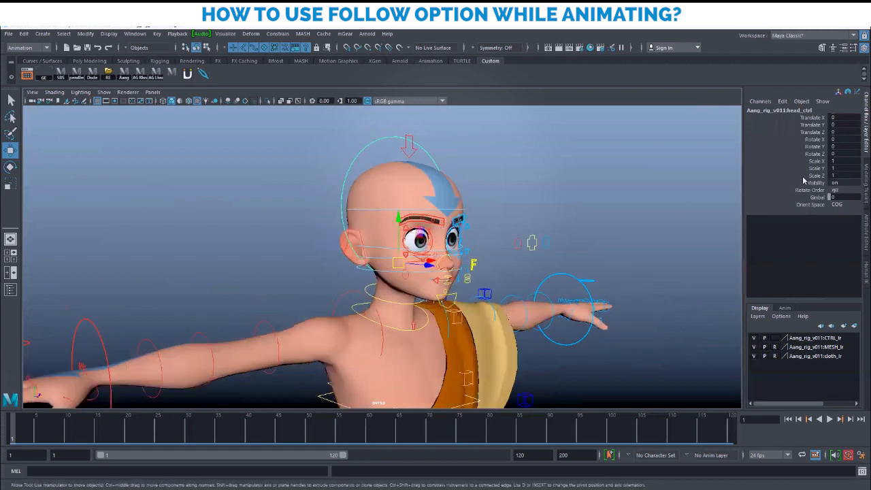
click(821, 205)
click(843, 204)
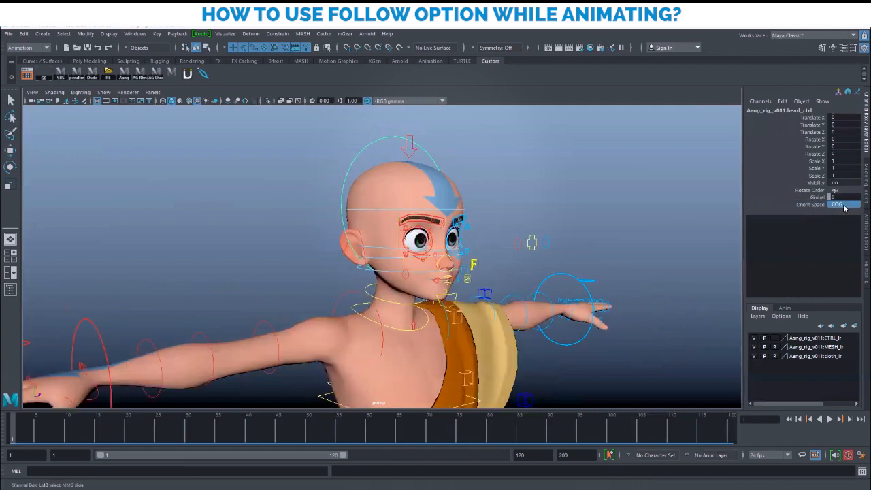
alt+right_drag(612, 319, 515, 270)
alt+drag(515, 270, 554, 273)
alt+right_drag(401, 276, 490, 307)
alt+middle_drag(502, 342, 489, 268)
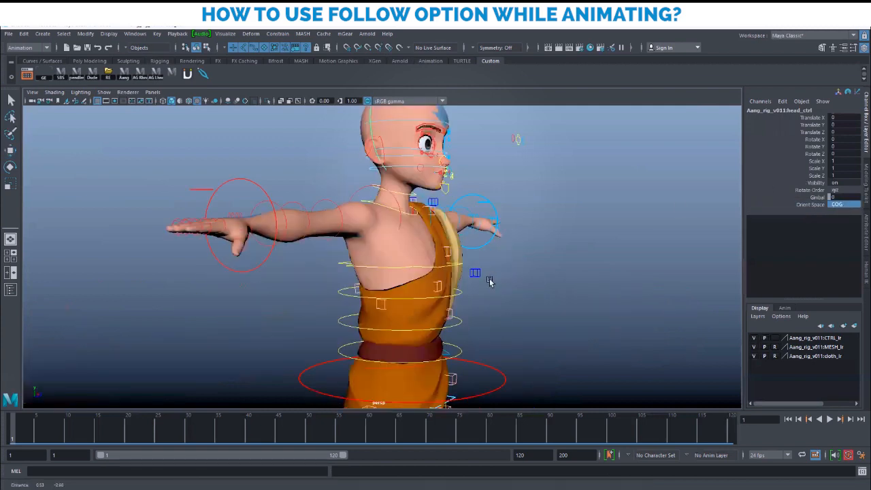
Select cog_ctrl, test-bend the torso forward, then undo it
click(497, 354)
key(w)
alt+right_drag(520, 337, 508, 310)
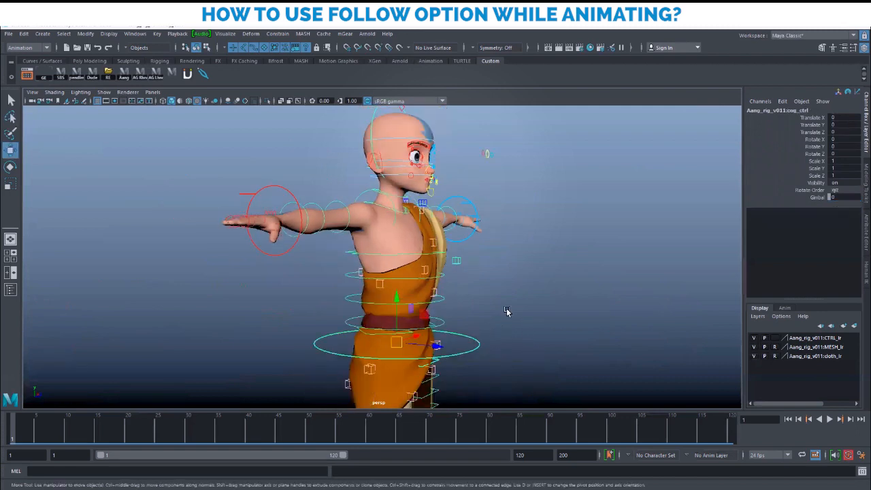
alt+middle_drag(434, 330, 429, 347)
key(e)
drag(402, 317, 420, 339)
key(ctrl+z)
Rotate the hips control to about -10.9 on X, then undo it
key(ctrl+z)
key(w)
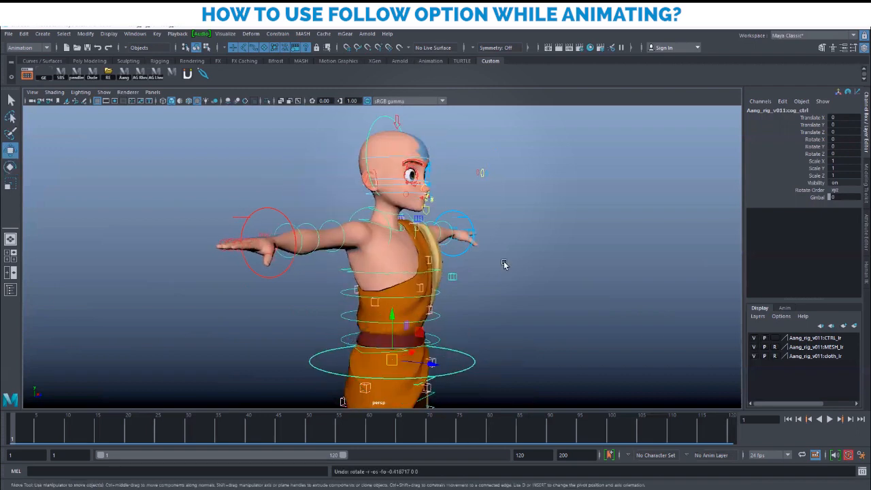
click(432, 364)
click(439, 340)
key(e)
mouse_move(428, 334)
mouse_down()
mouse_move(414, 319)
mouse_move(424, 328)
mouse_up()
Tilt the spine offset control to about -10.4, then undo it
key(ctrl+z)
key(w)
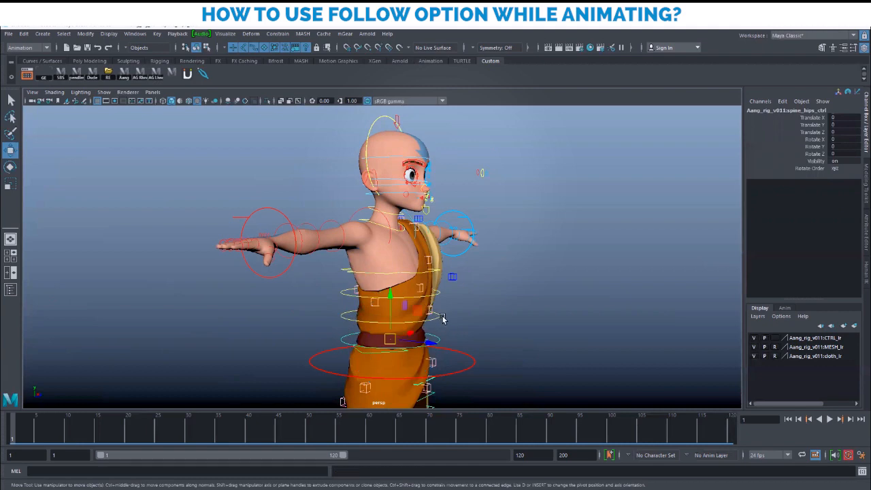
click(439, 317)
key(e)
drag(414, 288, 460, 343)
Select the chest IK control and undo its rotation back to 0
key(ctrl+z)
key(w)
click(438, 292)
key(e)
key(ctrl+z)
key(w)
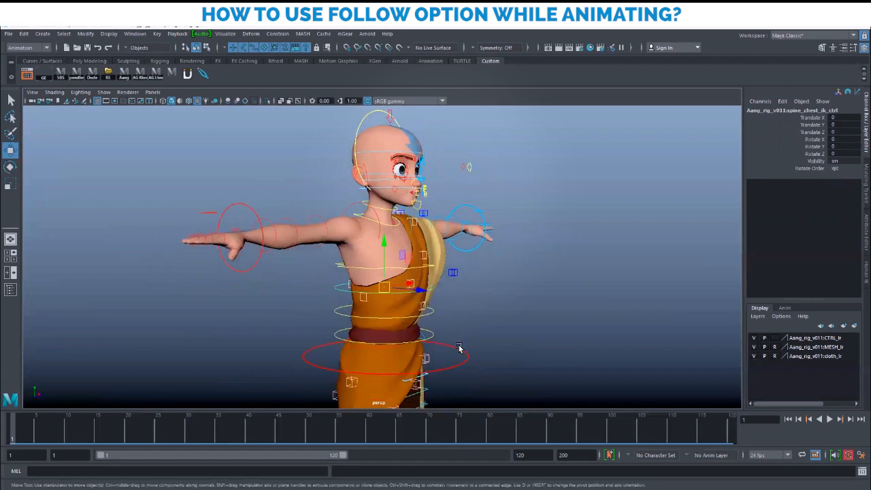
Select head_ctrl to confirm its Orient Space is still COG
click(463, 347)
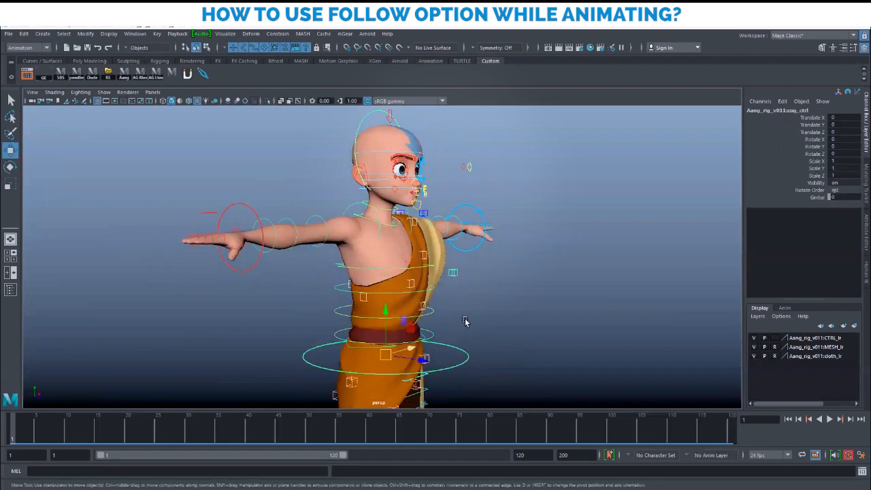
click(461, 329)
click(360, 126)
alt+drag(490, 234, 541, 316)
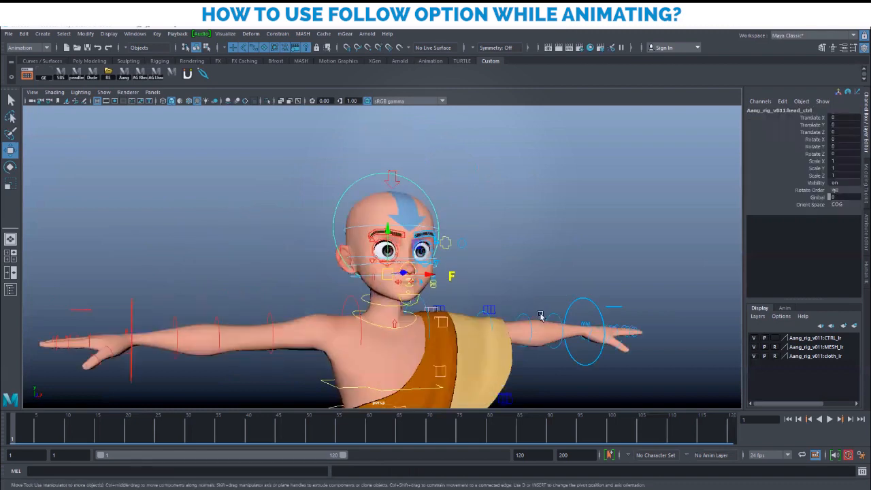
Change head_ctrl's Orient Space from COG to chest
click(838, 205)
click(843, 233)
alt+drag(463, 253, 520, 260)
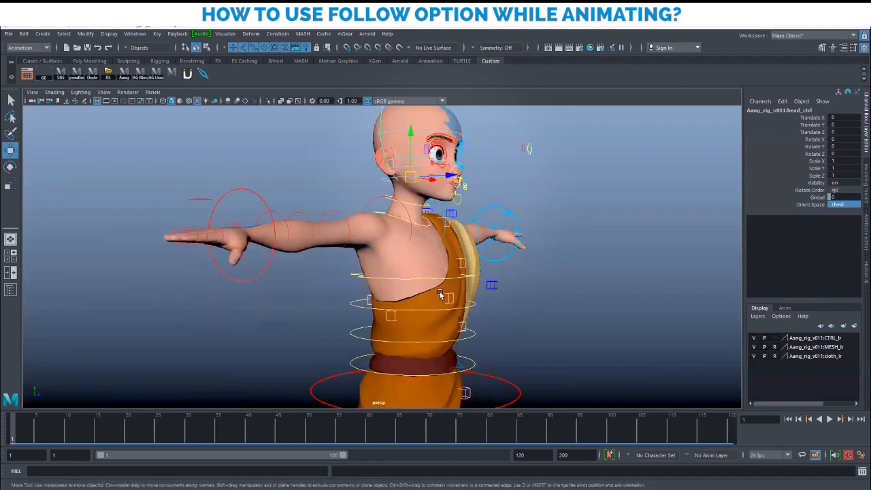
Select the chest control, bend it backward to test the head, then undo
click(453, 322)
click(428, 310)
key(e)
drag(419, 314, 371, 293)
key(ctrl+z)
key(ctrl+z)
key(w)
Orbit back to a near-front view and reselect head_ctrl
alt+drag(528, 317, 413, 302)
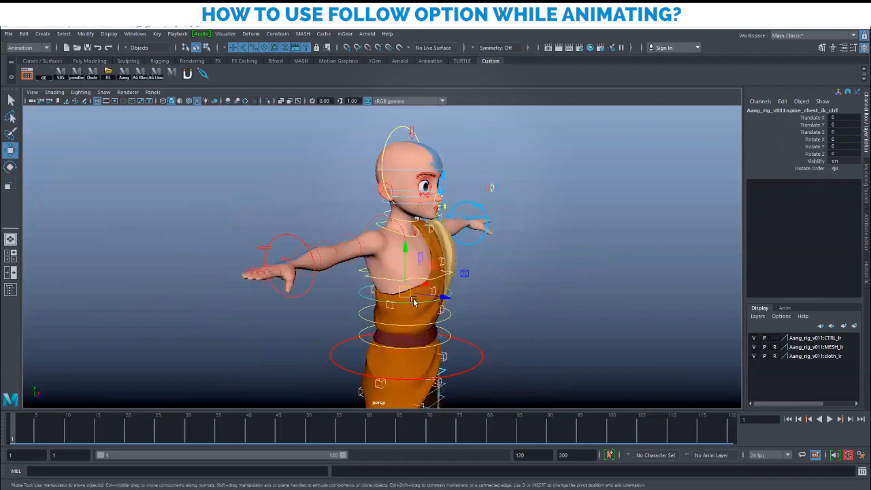
alt+right_drag(413, 302, 446, 303)
alt+drag(447, 303, 389, 308)
alt+right_drag(389, 308, 410, 327)
alt+drag(411, 326, 442, 313)
alt+drag(544, 310, 363, 131)
click(376, 123)
alt+drag(526, 236, 520, 260)
alt+middle_drag(521, 260, 517, 285)
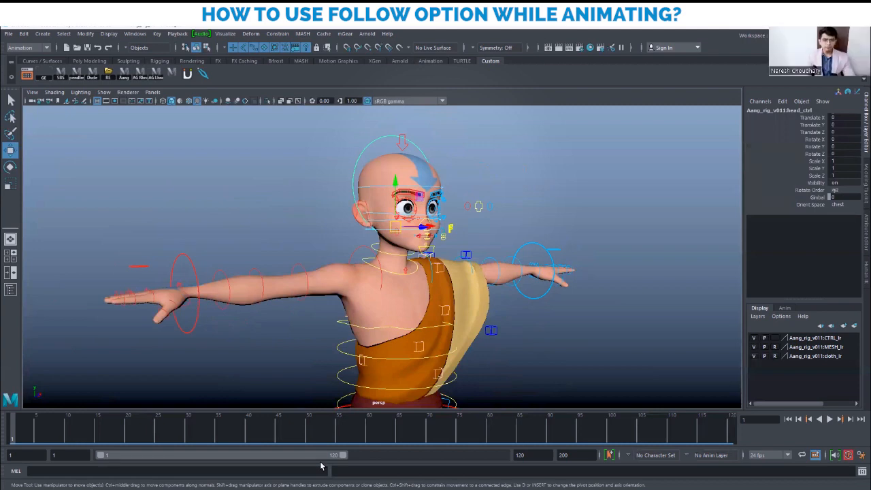
alt+drag(471, 311, 523, 307)
alt+right_drag(524, 306, 437, 319)
alt+middle_drag(503, 325, 504, 315)
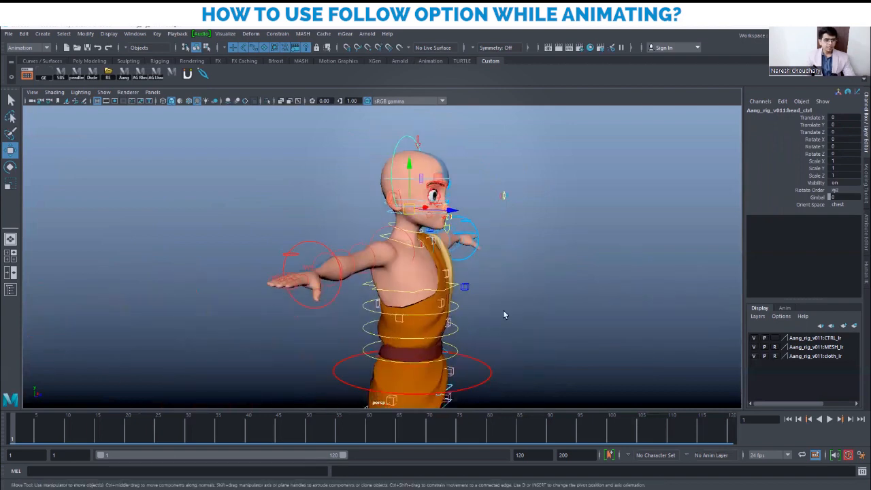
click(504, 315)
click(457, 310)
key(e)
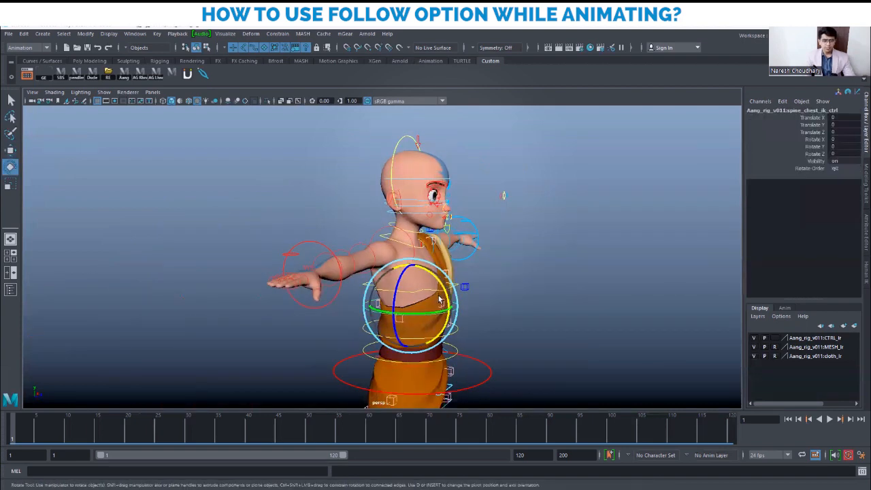
drag(446, 290, 390, 277)
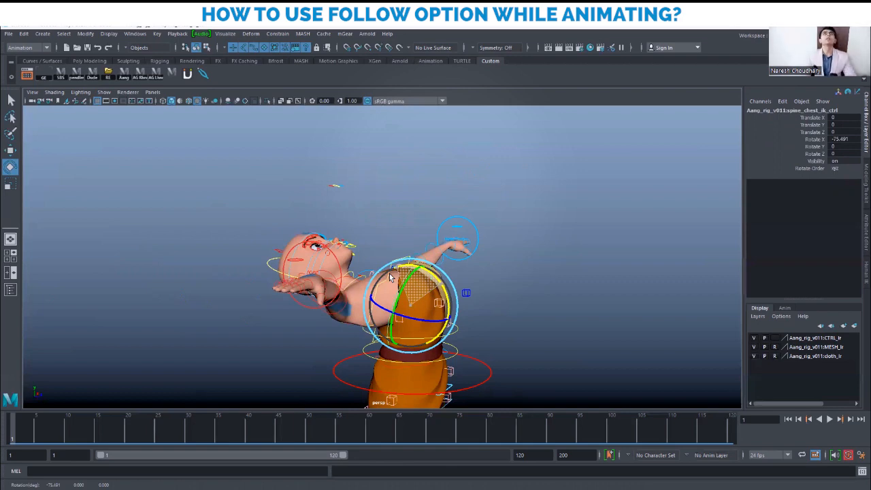
drag(390, 277, 491, 298)
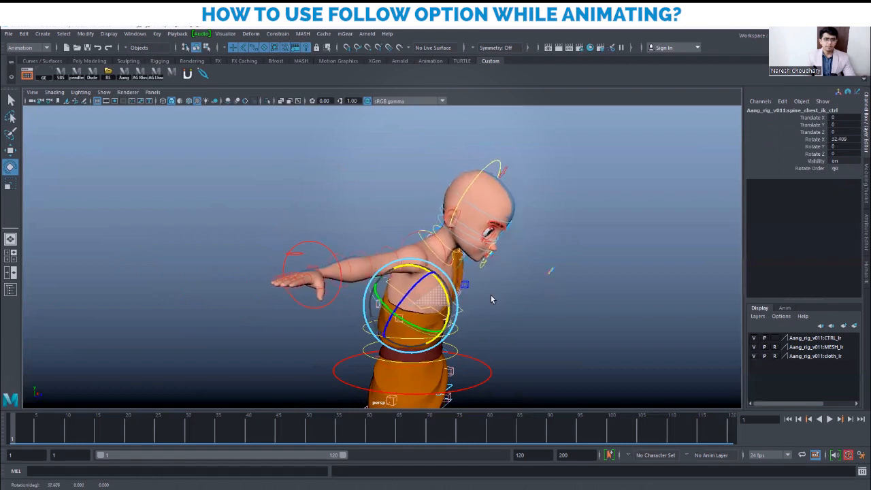
key(ctrl+z)
key(ctrl+z)
key(ctrl+z)
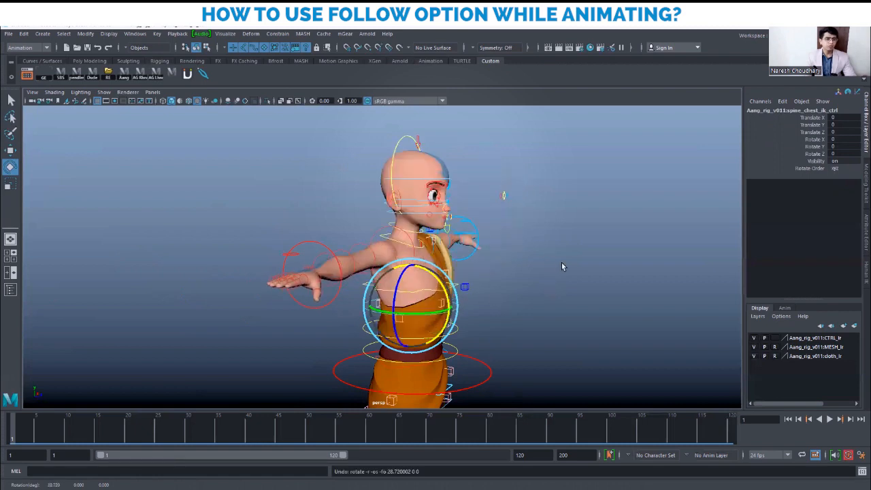
alt+drag(560, 261, 535, 262)
key(w)
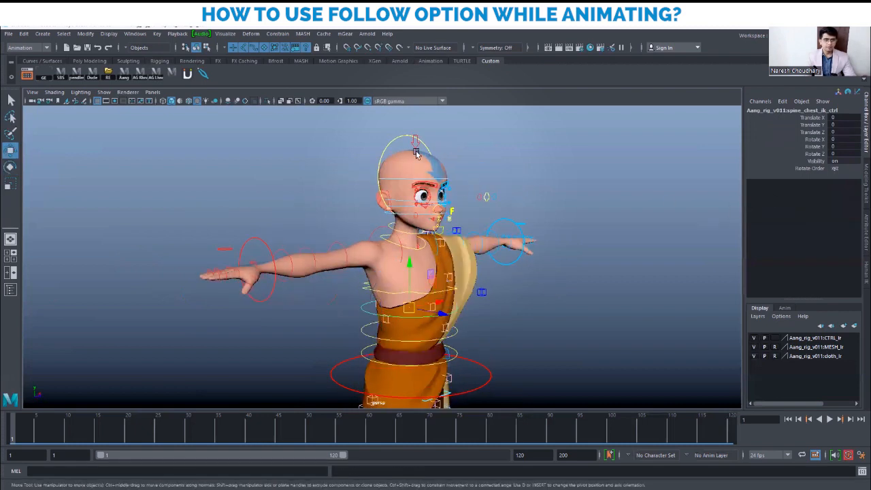
Select head_ctrl and choose COG in its Orient Space dropdown
click(398, 140)
click(838, 204)
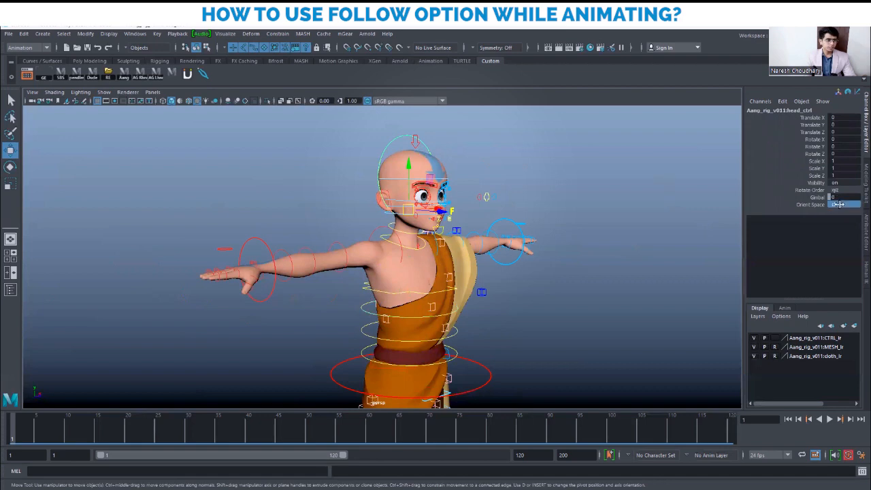
click(840, 205)
click(843, 224)
alt+drag(515, 272, 566, 290)
Deselect the head and select the chest control from a three-quarter view
scroll(566, 289, down, 2)
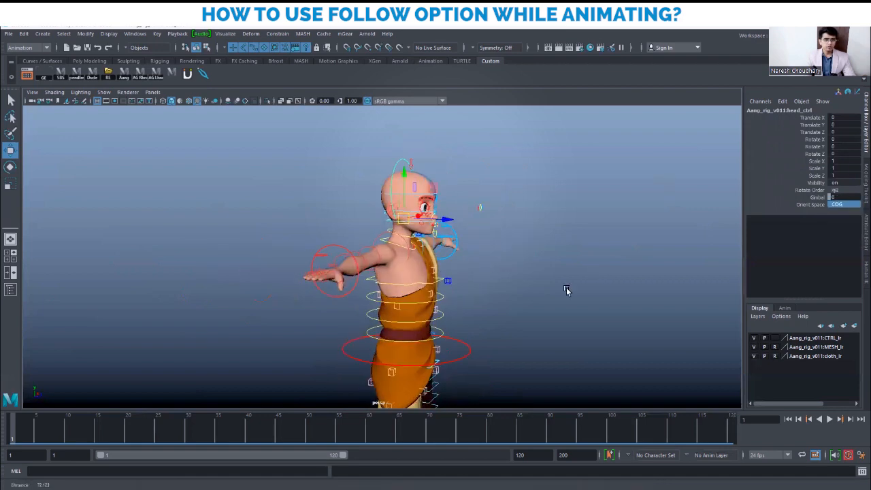
scroll(565, 290, up, 3)
click(365, 161)
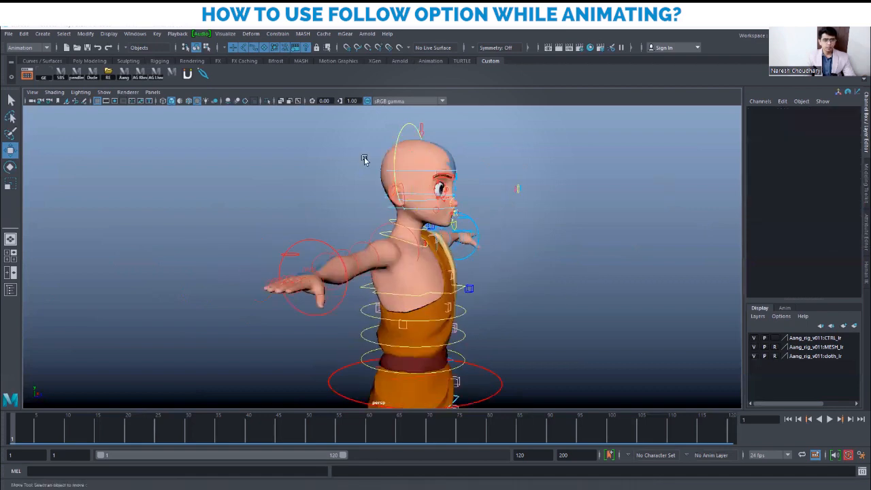
click(466, 310)
alt+drag(538, 319, 497, 321)
Bend the chest control on X to test the head, then undo
key(e)
drag(441, 296, 525, 333)
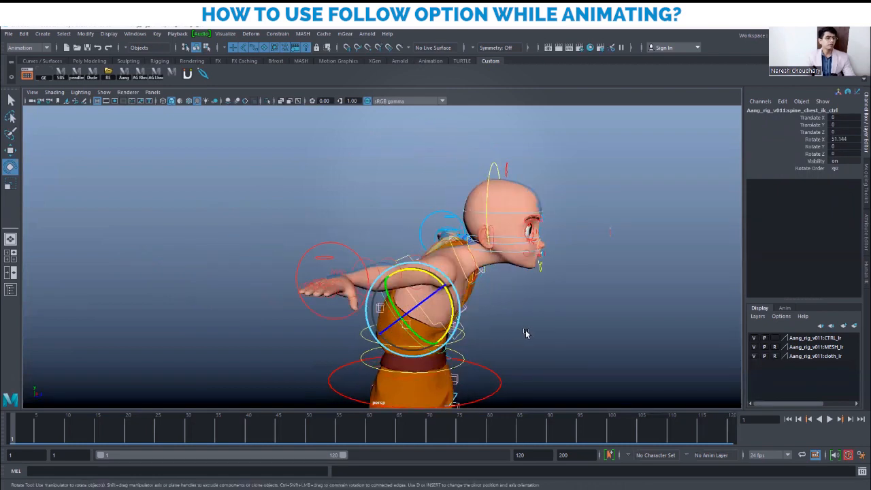
key(ctrl+z)
From profile, rock the chest forward and back, then restore it to -0.911 Rotate X
alt+drag(486, 298, 434, 257)
drag(447, 279, 426, 265)
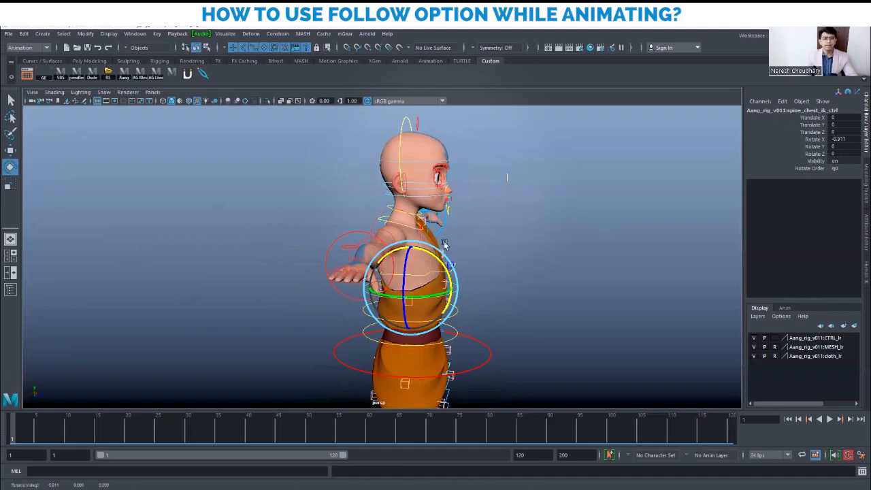
alt+drag(503, 279, 548, 284)
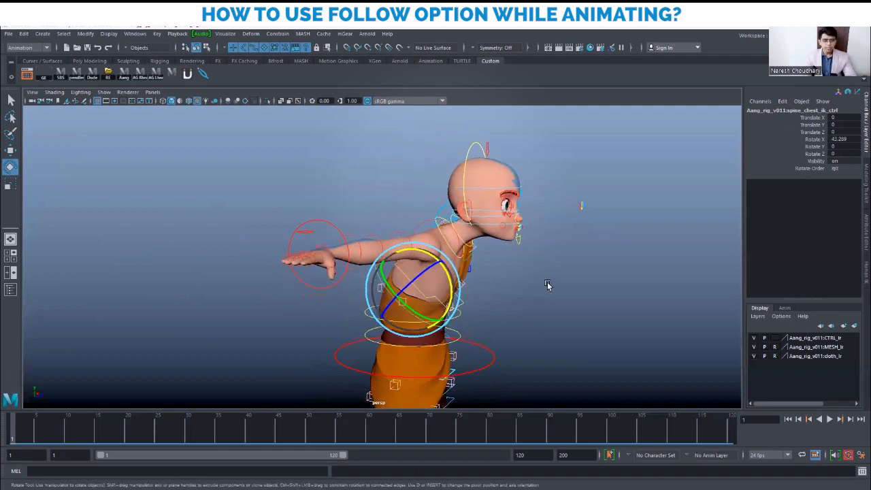
key(ctrl+z)
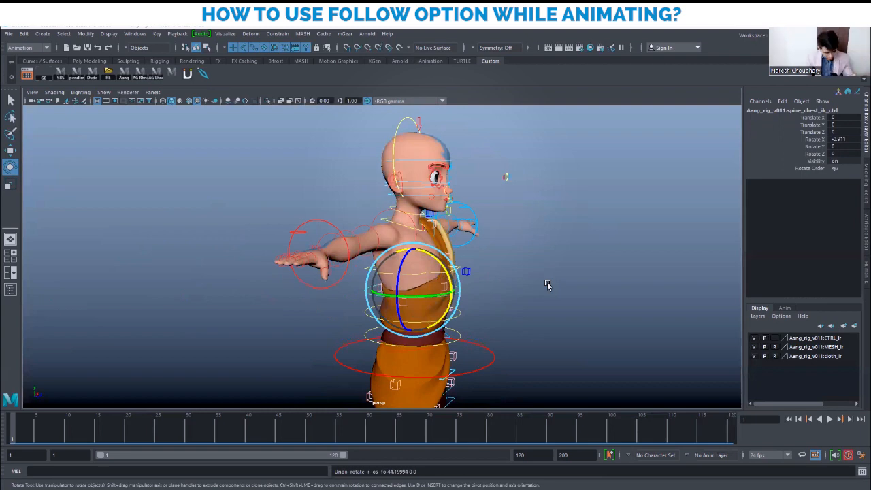
scroll(497, 272, down, 2)
alt+drag(521, 257, 379, 169)
key(w)
scroll(417, 264, up, 3)
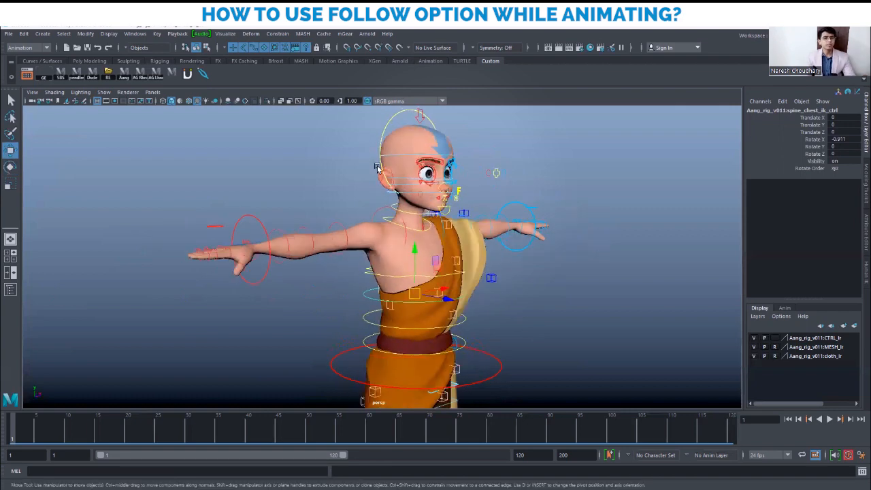
click(389, 125)
alt+drag(543, 289, 523, 293)
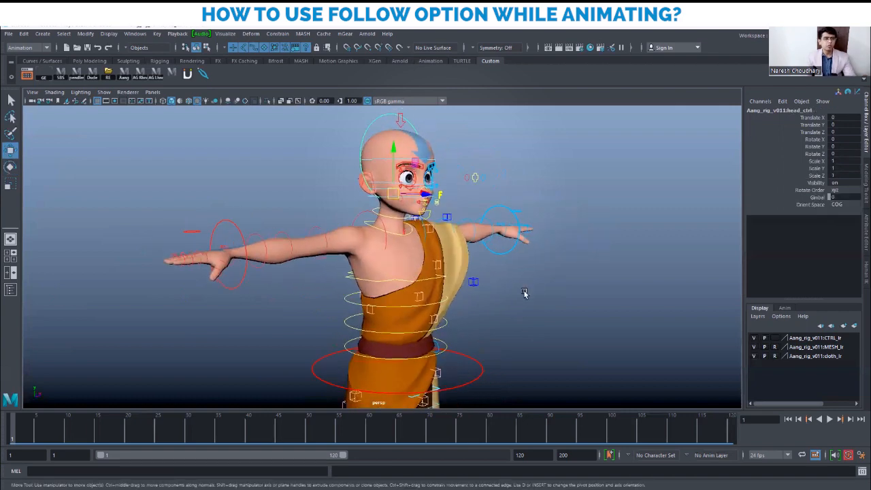
click(847, 205)
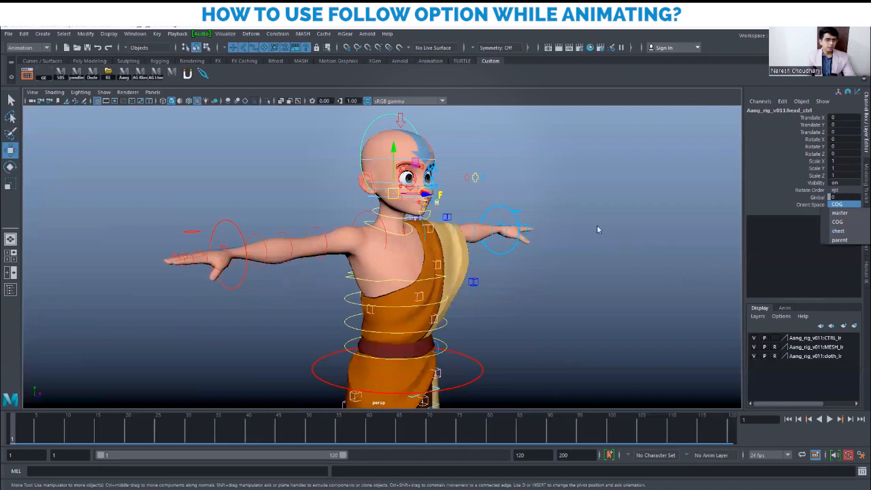
alt+drag(517, 264, 456, 300)
click(448, 295)
key(e)
drag(419, 262, 510, 270)
key(ctrl+z)
key(w)
scroll(521, 274, up, 1)
alt+drag(472, 219, 463, 214)
alt+right_drag(463, 214, 525, 264)
alt+middle_drag(525, 264, 504, 247)
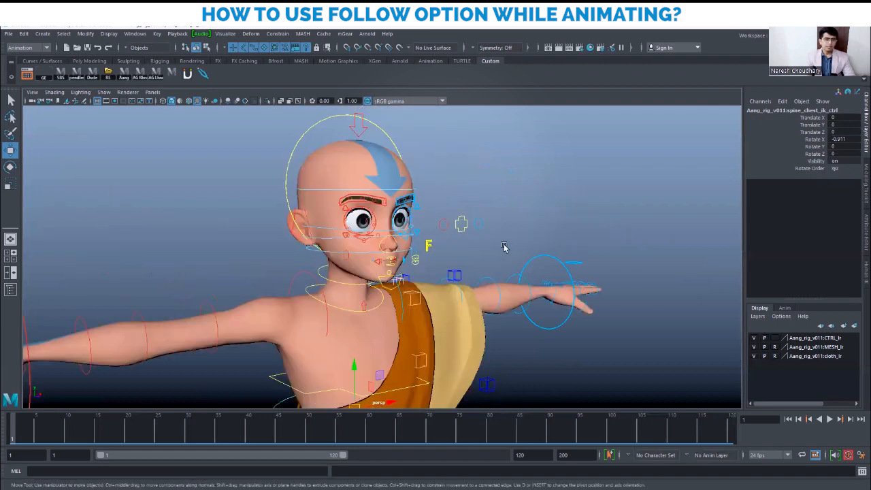
Set head_ctrl's Orient Space to master
click(293, 149)
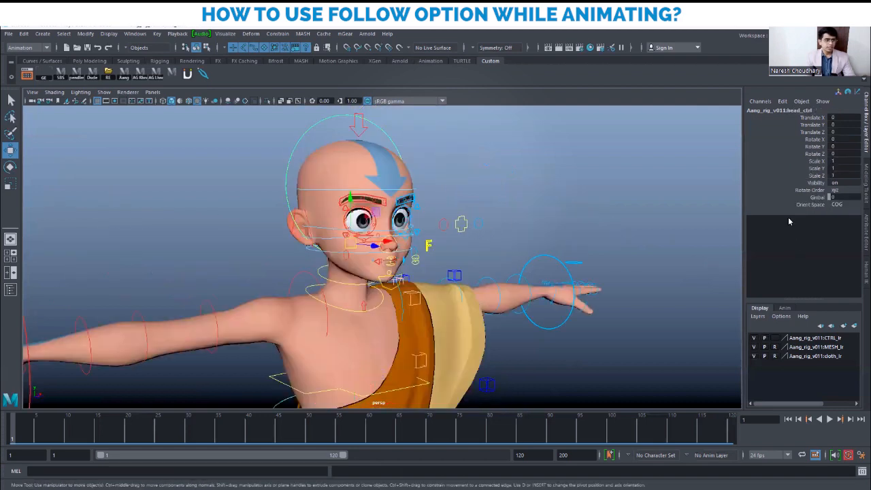
click(838, 204)
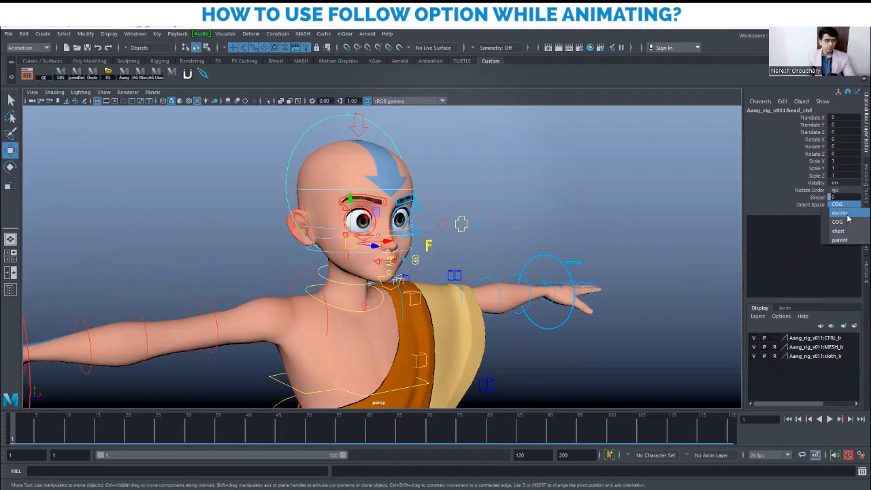
click(846, 215)
alt+right_drag(545, 273, 490, 277)
alt+middle_drag(490, 278, 510, 256)
Select the chest control, test-rotate it from the side, and undo
click(538, 311)
alt+drag(364, 325, 472, 287)
click(436, 331)
key(e)
key(ctrl+z)
key(w)
Select head_ctrl and change its Orient Space to parent
click(357, 135)
click(845, 204)
click(846, 204)
click(846, 238)
scroll(497, 287, down, 3)
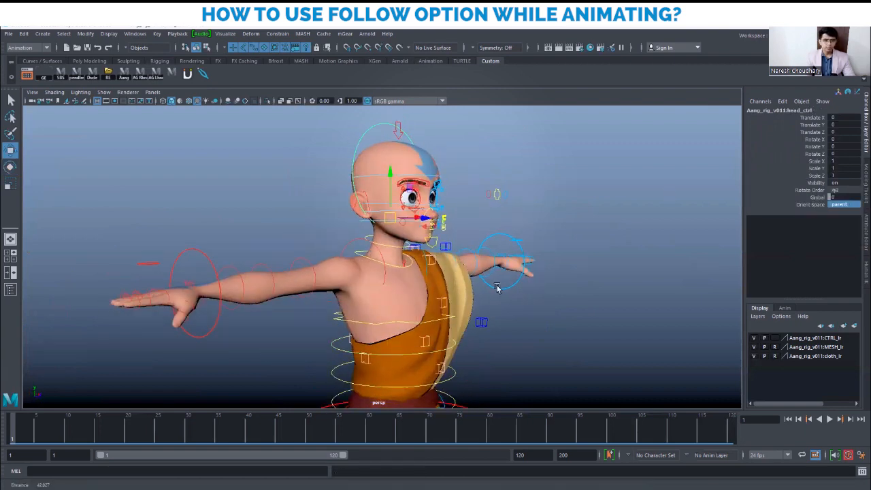
Swing the chest control back and forth to test parent space, then undo
click(457, 342)
click(429, 332)
key(e)
drag(416, 316, 471, 281)
scroll(436, 303, down, 3)
key(ctrl+z)
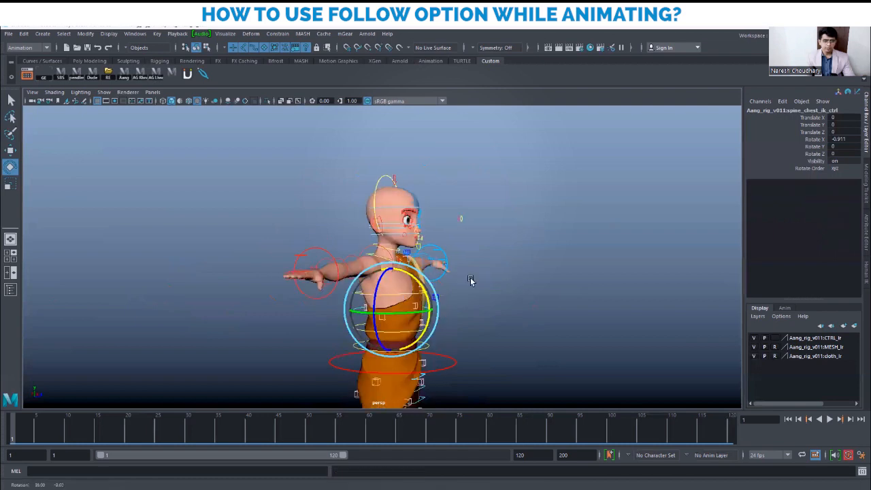
Bend the chest backward to watch the head follow, then undo it
drag(403, 307, 405, 270)
key(ctrl+z)
alt+drag(680, 325, 612, 327)
alt+right_drag(612, 326, 559, 253)
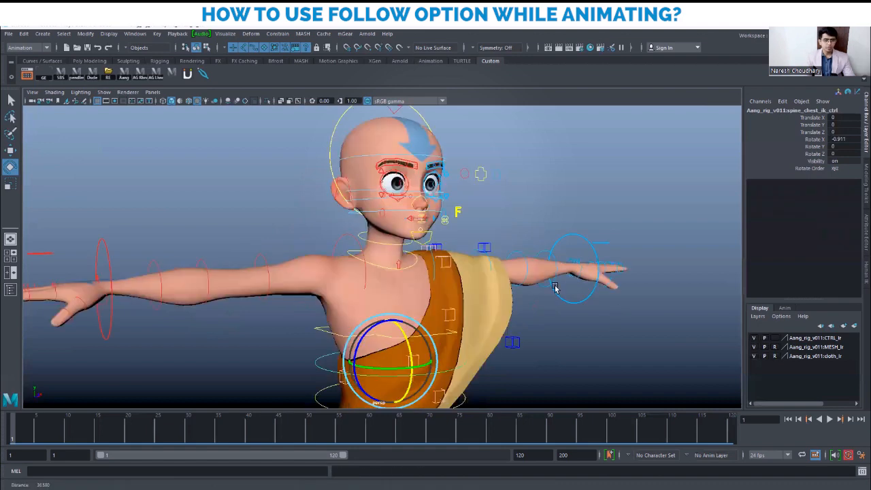
alt+drag(555, 288, 460, 216)
key(w)
Select head_ctrl and pick COG from its Orient Space dropdown
click(414, 144)
click(839, 205)
alt+right_drag(373, 236, 528, 262)
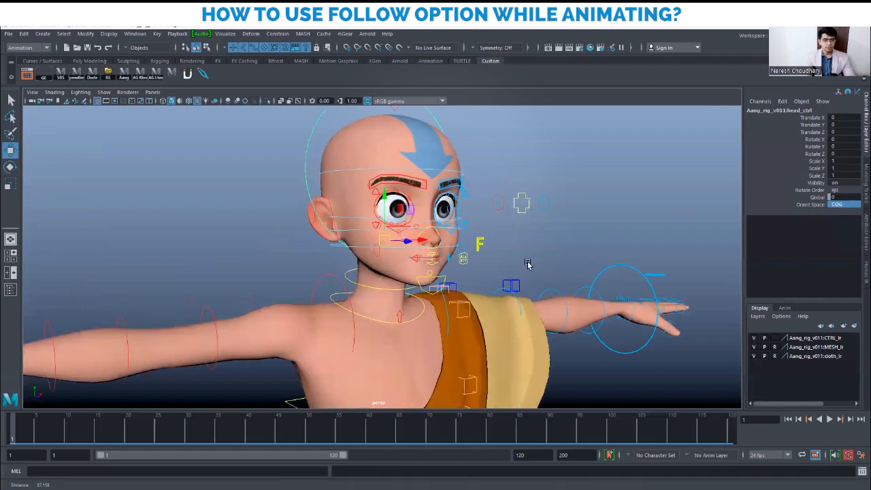
alt+drag(529, 262, 537, 251)
click(524, 222)
click(511, 209)
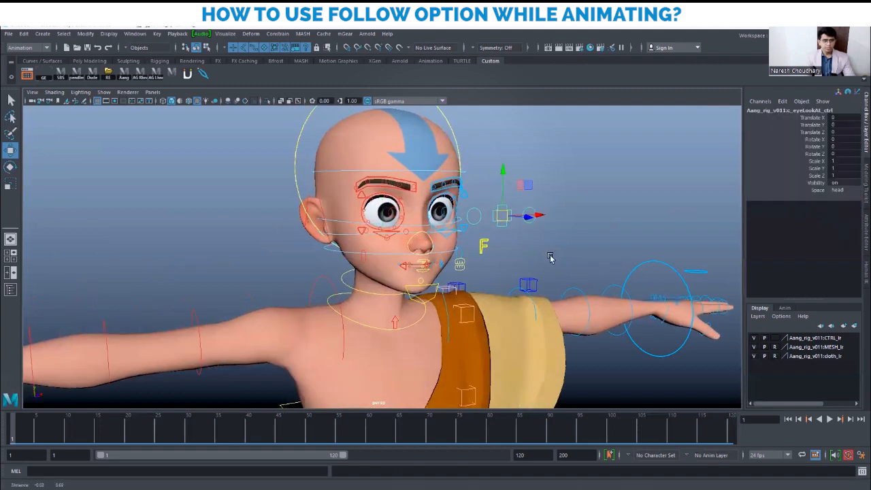
alt+middle_drag(552, 254, 539, 282)
alt+drag(521, 280, 469, 280)
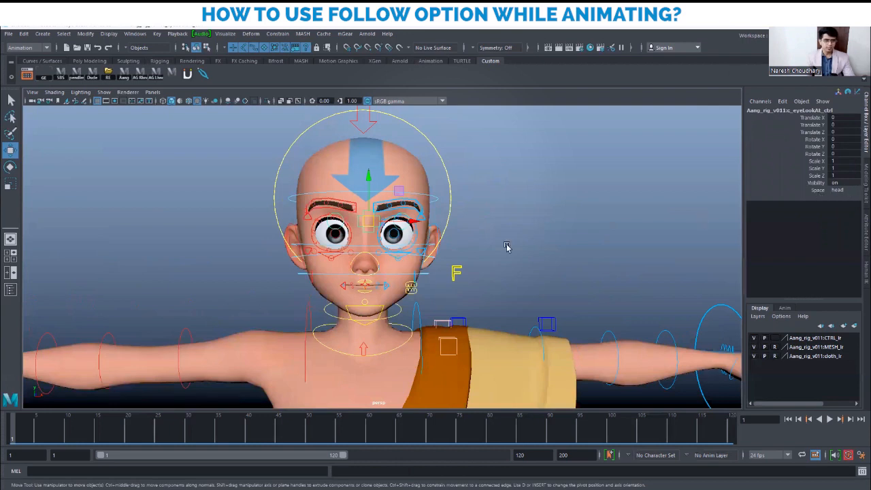
alt+drag(546, 283, 590, 283)
alt+drag(458, 285, 510, 279)
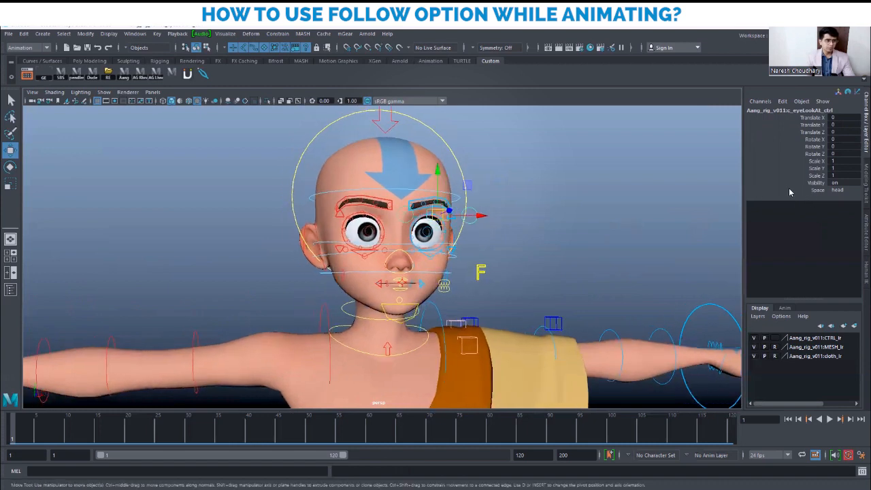
alt+drag(608, 252, 603, 249)
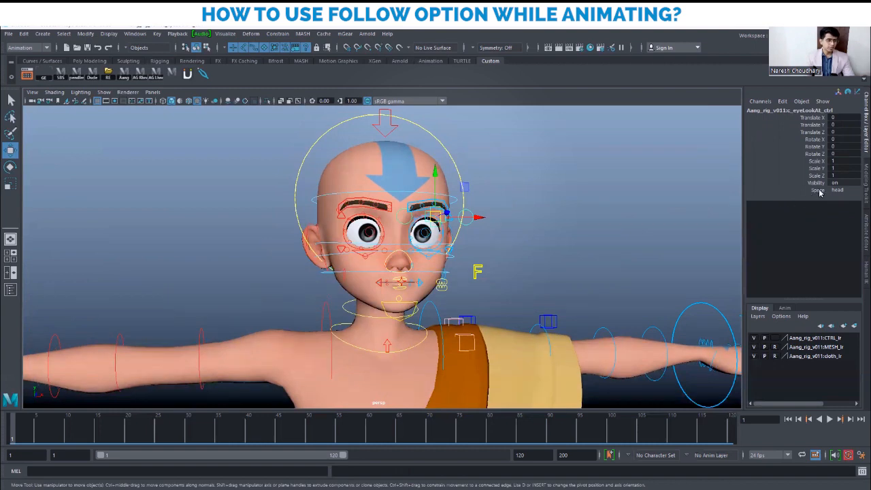
alt+drag(610, 251, 604, 249)
alt+drag(503, 243, 559, 269)
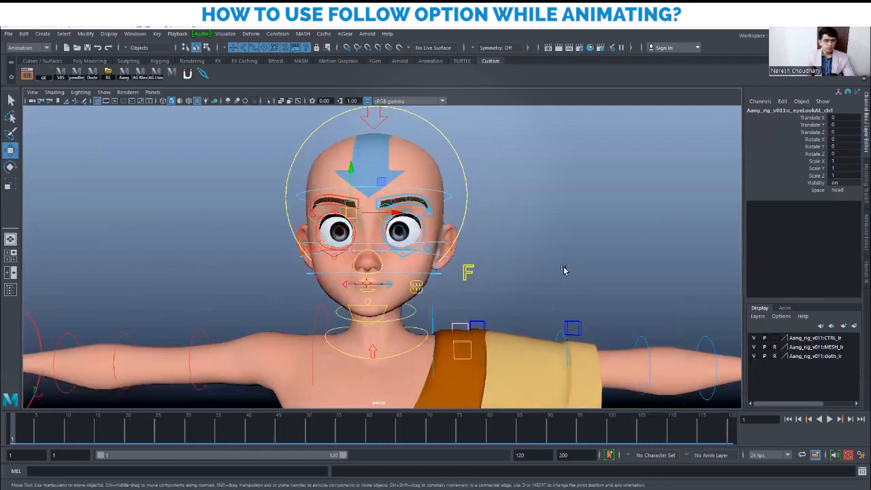
click(850, 189)
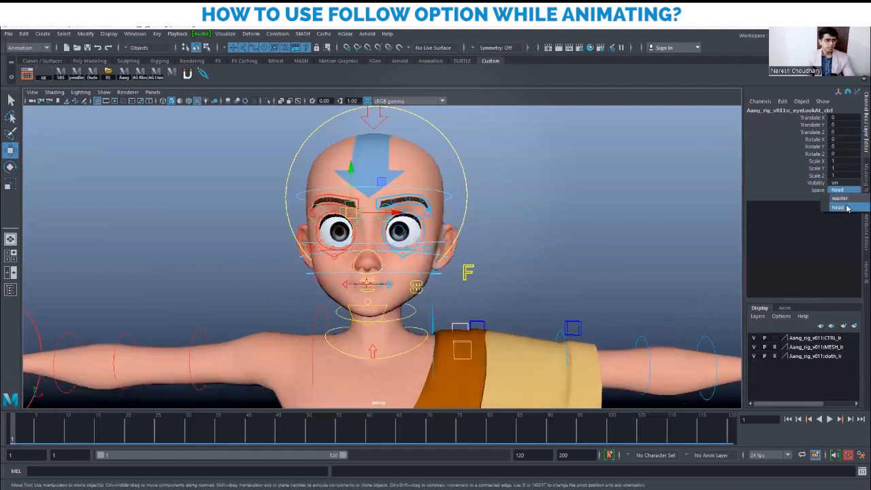
alt+drag(531, 242, 577, 245)
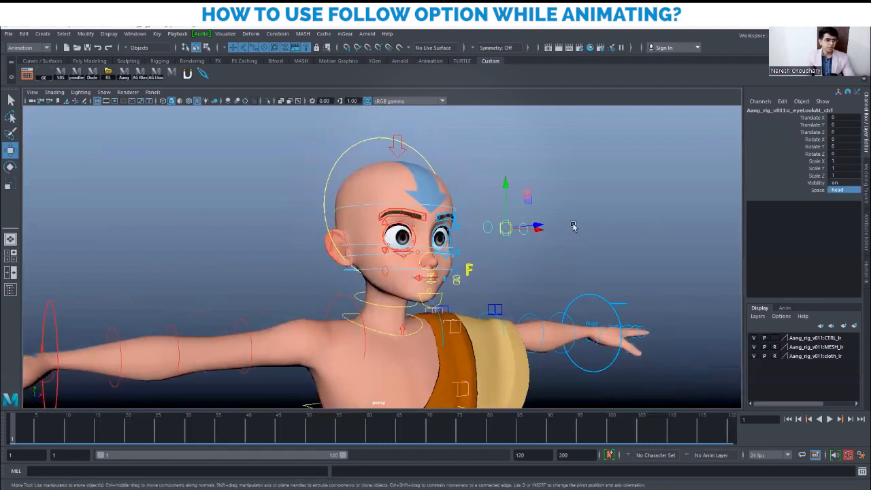
click(441, 158)
click(421, 158)
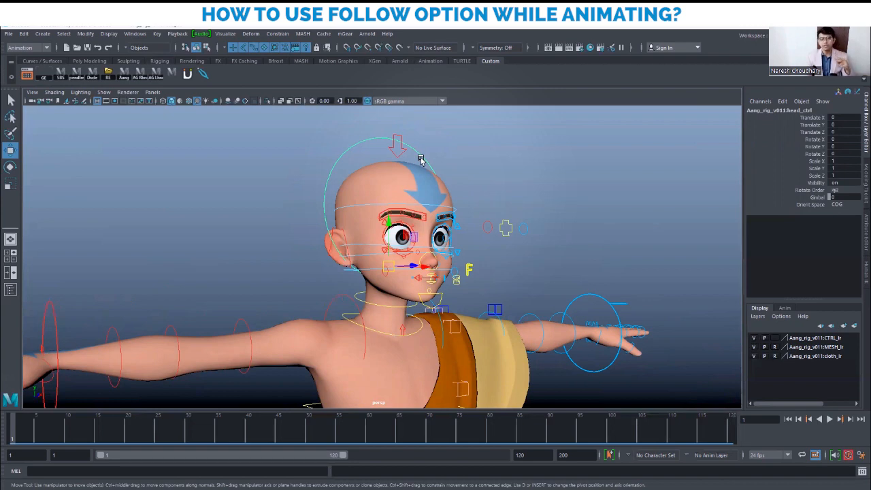
Select the eye look-at control and review its Space options, leaving it on head
alt+drag(538, 272, 522, 249)
click(517, 238)
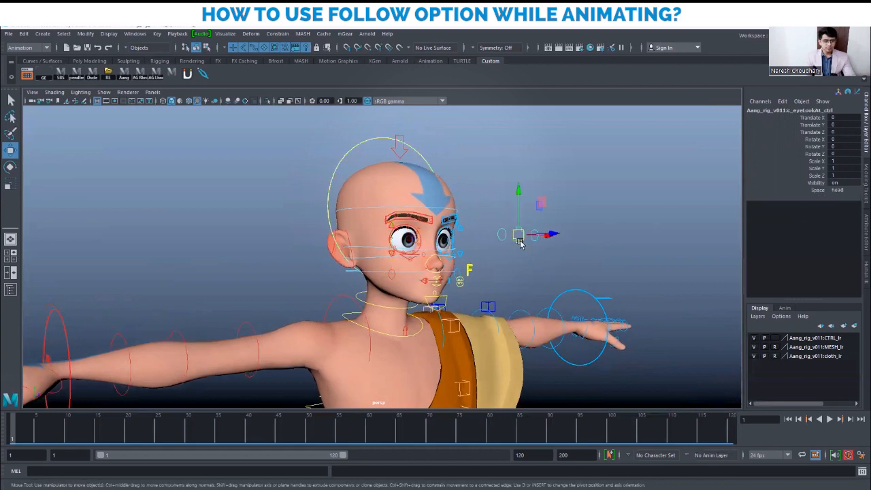
click(843, 191)
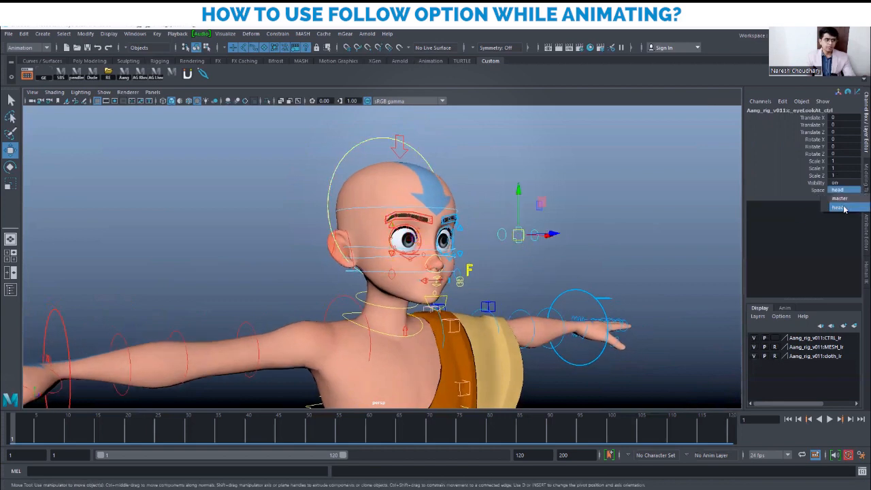
click(844, 207)
scroll(472, 229, up, 1)
Tilt the head control back about 35 degrees to test the eyes, then undo it
click(462, 149)
click(429, 147)
scroll(511, 260, down, 3)
key(e)
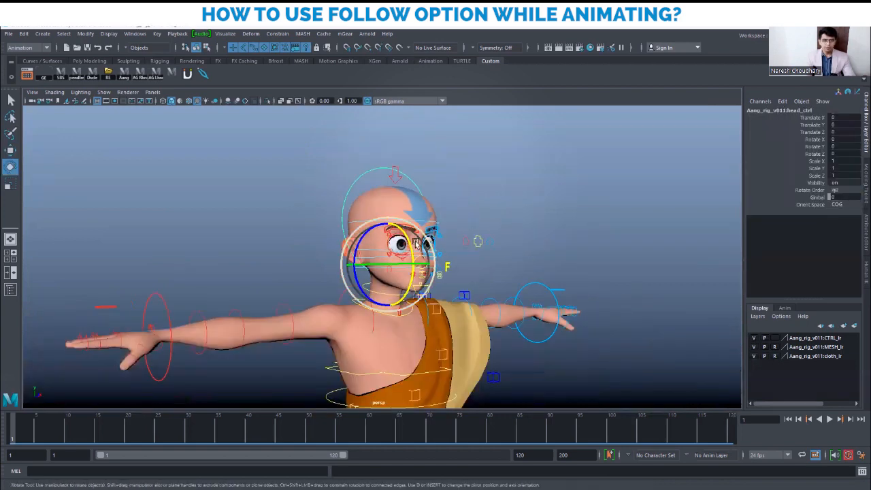
drag(412, 247, 404, 217)
key(ctrl+z)
Reselect the eye look-at control with the Move tool and bring up its Space choices
scroll(578, 273, up, 3)
key(w)
click(514, 243)
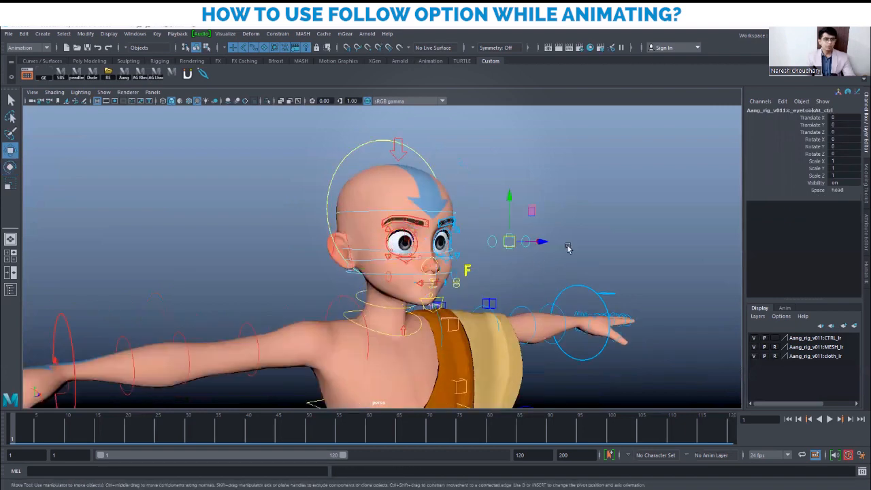
click(838, 189)
Set the eye look-at control's Space to master and clear the selection
click(844, 201)
alt+drag(457, 284, 502, 288)
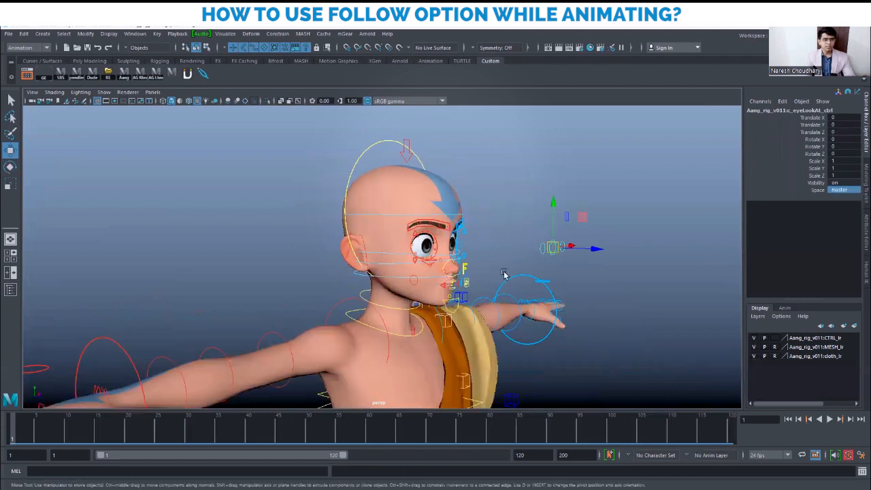
click(505, 194)
Tilt the head control to about -40 degrees to test the eyes, then undo the rotation
click(371, 153)
alt+drag(559, 282, 516, 286)
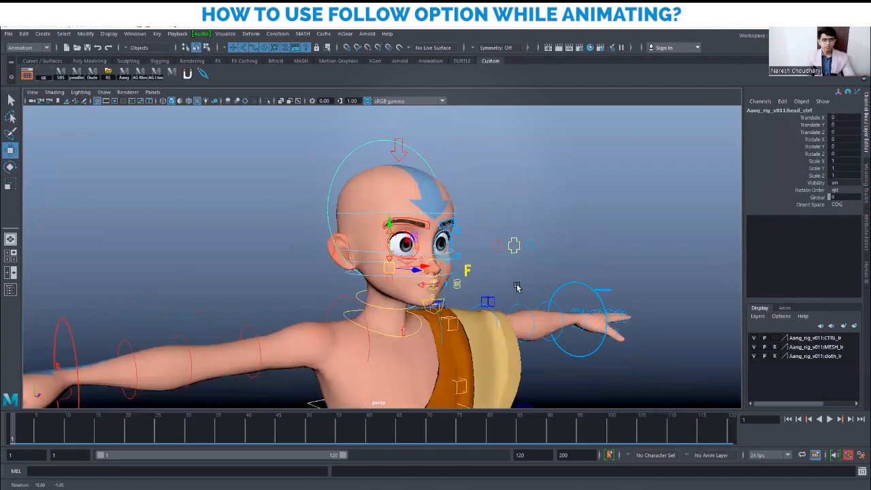
key(e)
drag(412, 253, 530, 306)
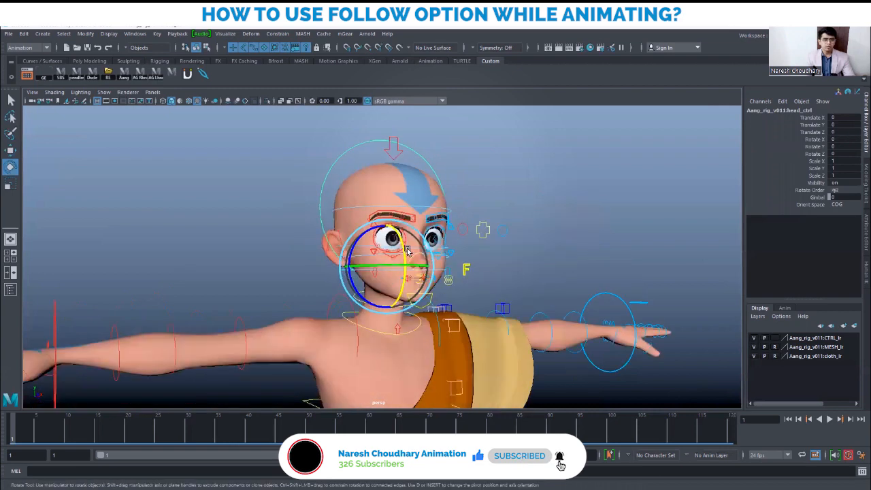
drag(404, 245, 393, 219)
key(ctrl+z)
key(w)
Switch the eye look-at control's Space back to head
alt+drag(472, 259, 531, 271)
click(548, 239)
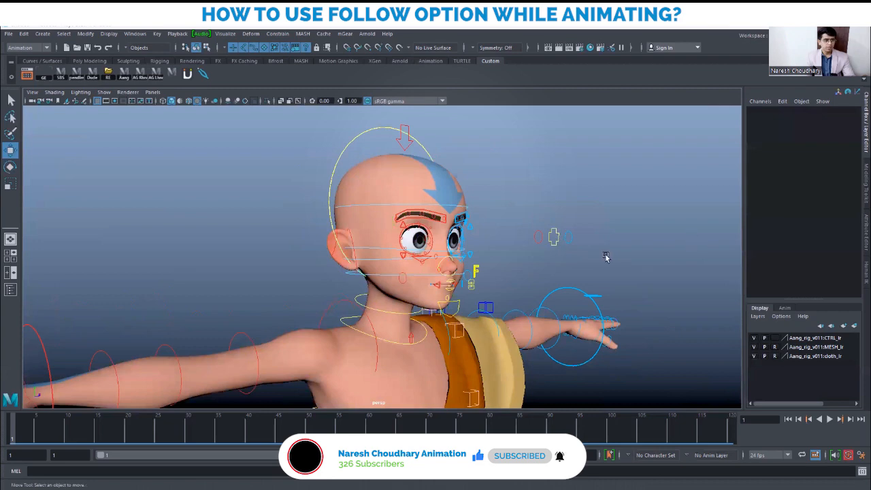
click(555, 241)
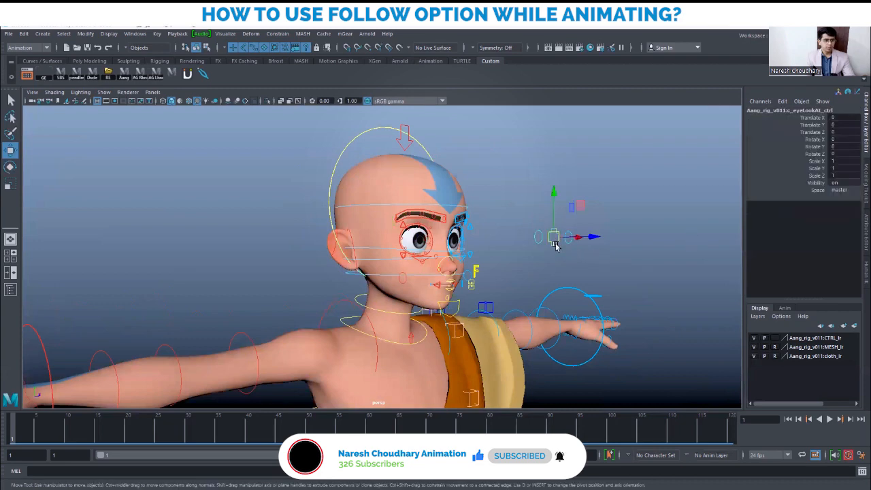
click(841, 190)
click(843, 207)
Reframe the view on the character from the front and clear the selection
alt+right_drag(572, 267, 526, 272)
alt+drag(526, 272, 484, 283)
alt+middle_drag(522, 278, 506, 219)
alt+right_drag(551, 251, 608, 268)
alt+middle_drag(555, 265, 470, 258)
click(570, 311)
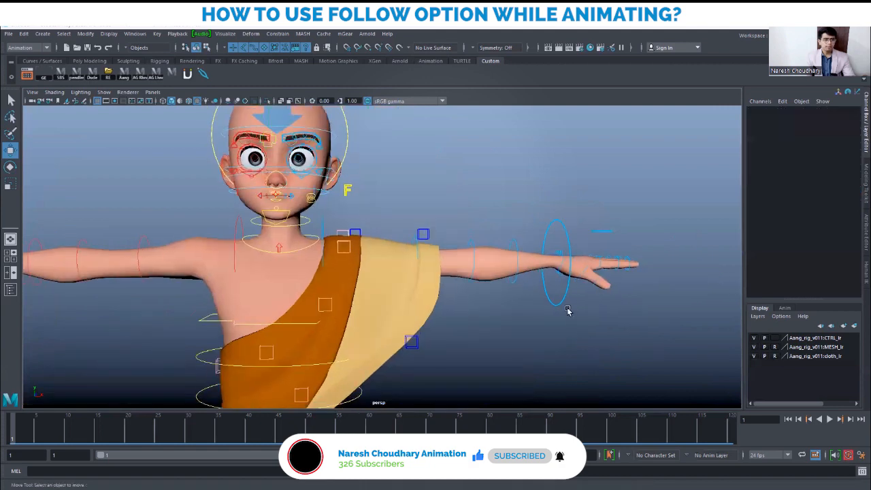
Set the left wrist IK control's Follow attribute to Head
click(563, 302)
alt+drag(671, 331, 637, 332)
alt+middle_drag(637, 332, 596, 318)
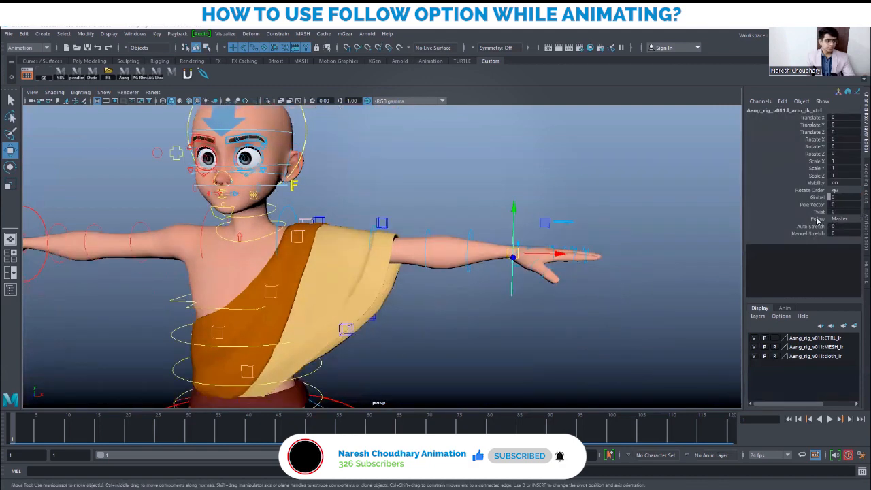
scroll(482, 256, up, 2)
click(847, 218)
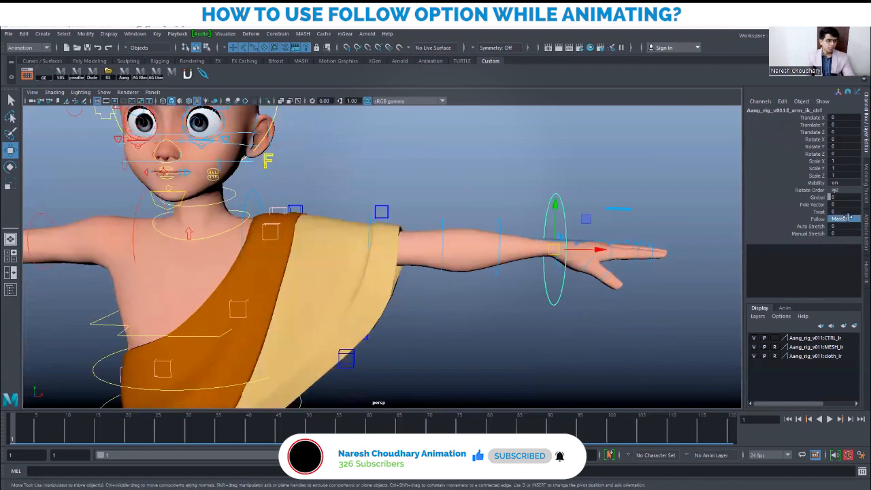
click(849, 218)
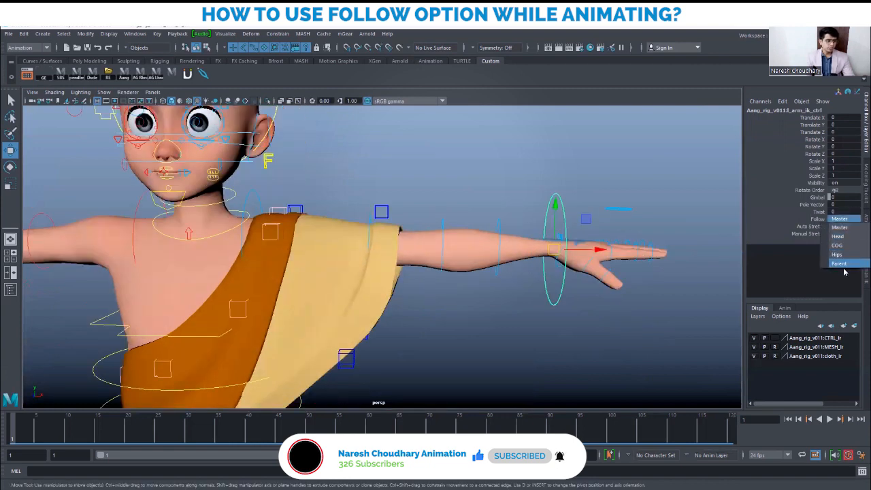
scroll(661, 321, down, 1)
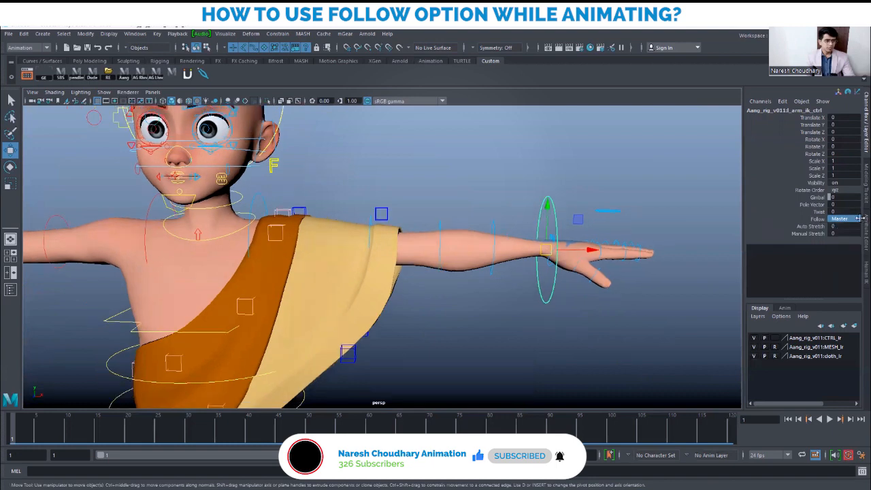
click(848, 224)
click(850, 219)
click(851, 220)
click(847, 237)
scroll(340, 285, down, 5)
Tilt the head control to check that the arm follows, undoing the tilt
alt+middle_drag(384, 143, 422, 171)
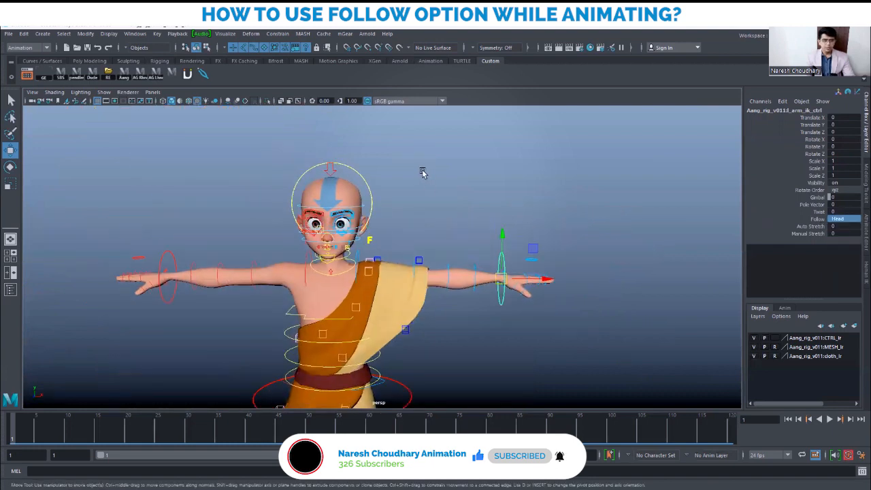
click(362, 176)
key(e)
drag(325, 217, 327, 168)
alt+drag(293, 290, 393, 278)
key(ctrl+z)
drag(388, 226, 429, 184)
Undo the head rotation and set the left arm IK control's Follow to COG
key(ctrl+z)
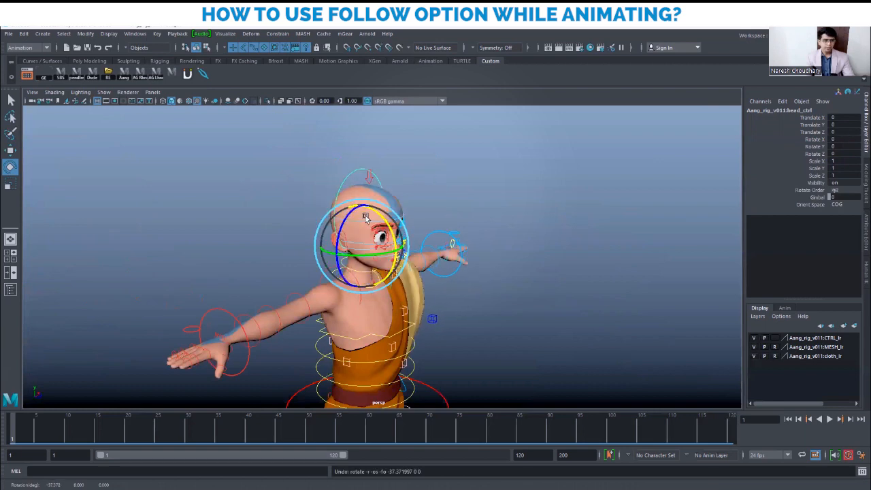
alt+drag(607, 285, 510, 310)
key(w)
click(534, 258)
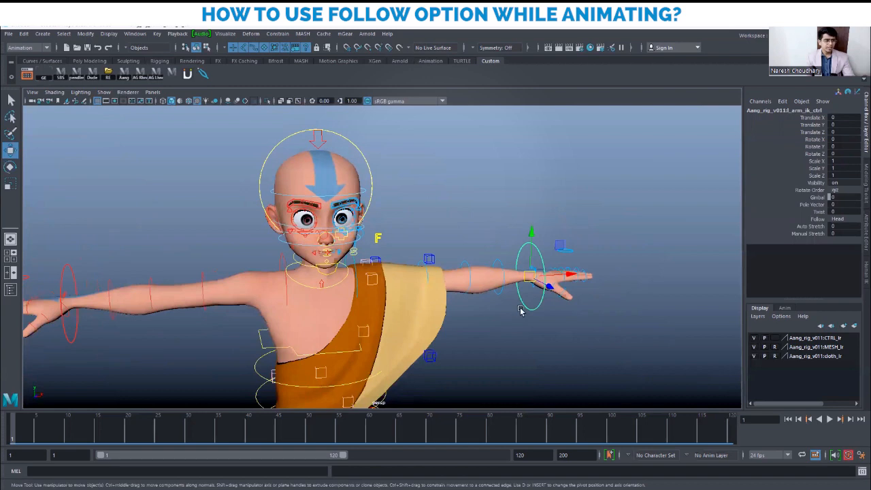
scroll(524, 306, up, 2)
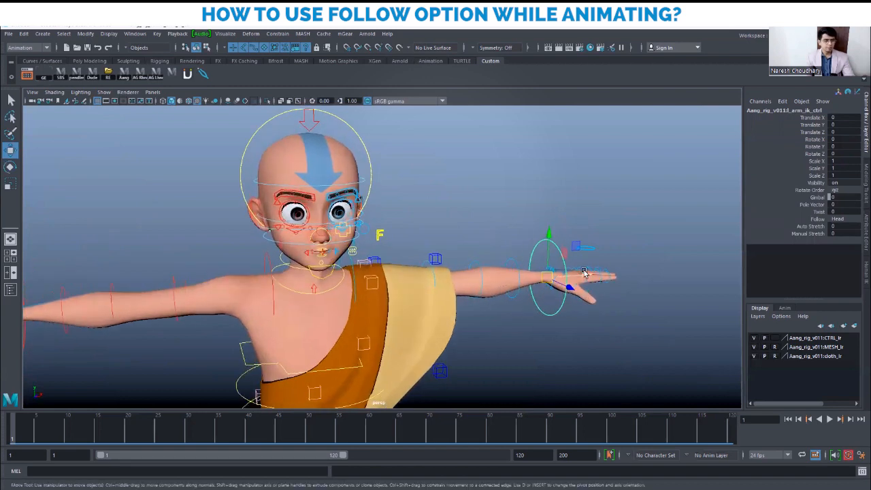
alt+drag(575, 275, 533, 276)
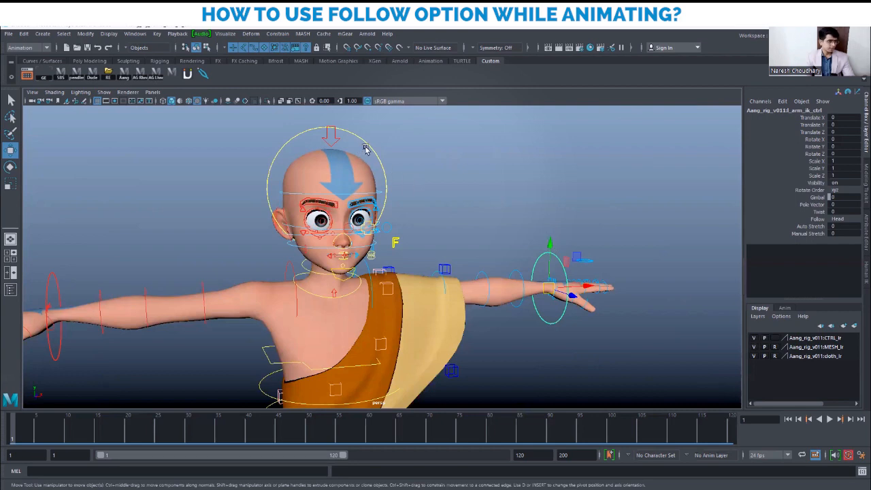
click(838, 218)
click(843, 249)
Move the COG control left to test the arm, then undo the move
alt+drag(517, 307, 427, 329)
click(428, 330)
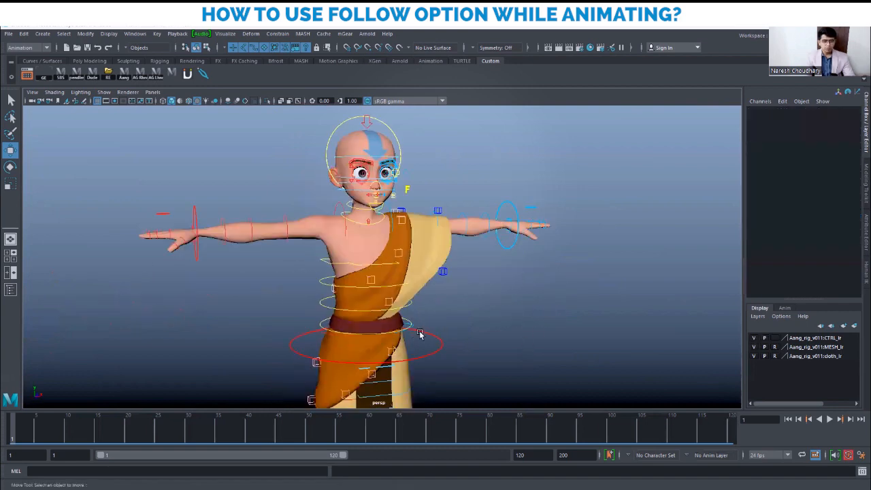
click(419, 334)
drag(410, 347, 350, 345)
key(ctrl+z)
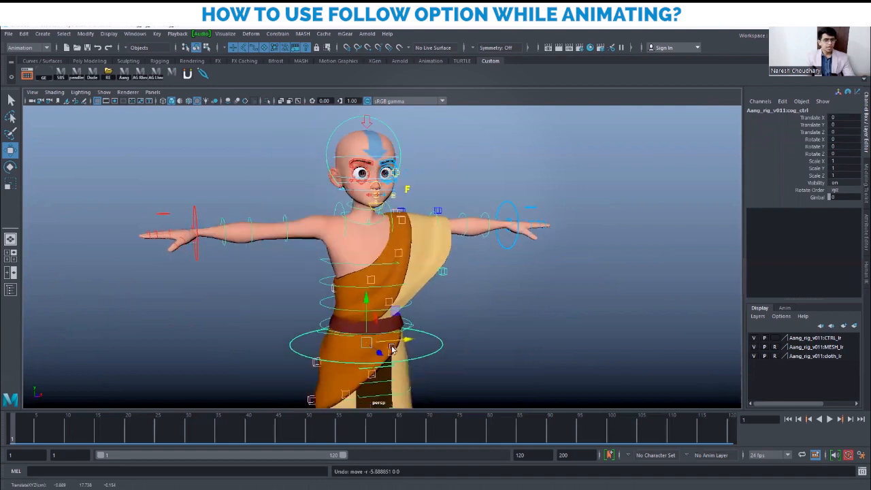
Reframe the view to face the character front-on
alt+middle_drag(427, 353, 434, 314)
alt+right_drag(492, 334, 365, 318)
alt+drag(376, 318, 440, 318)
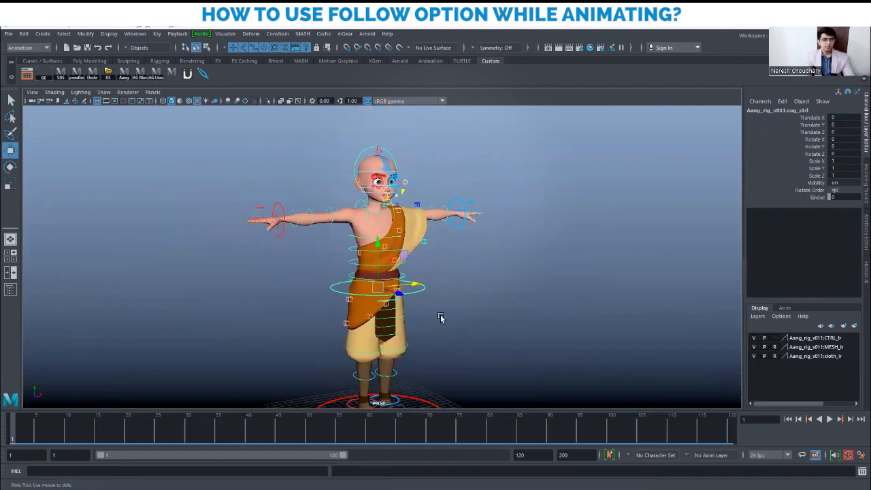
alt+right_drag(440, 317, 492, 320)
alt+drag(492, 320, 451, 320)
click(487, 227)
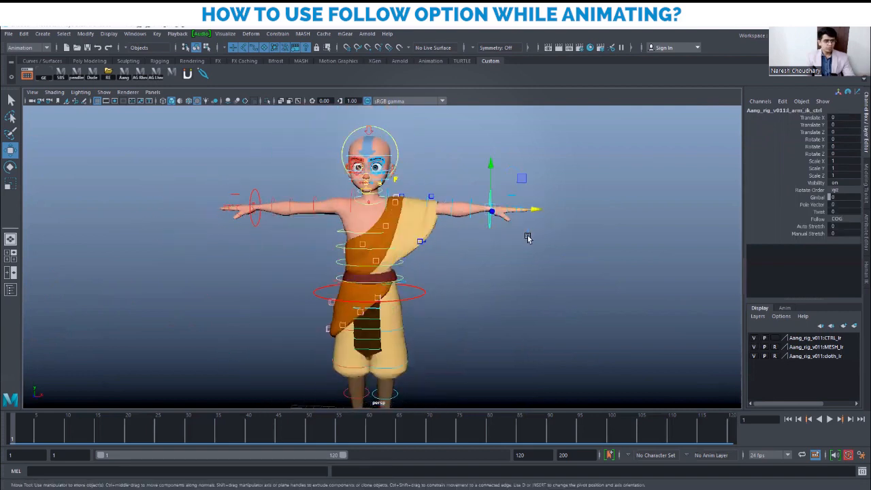
click(837, 219)
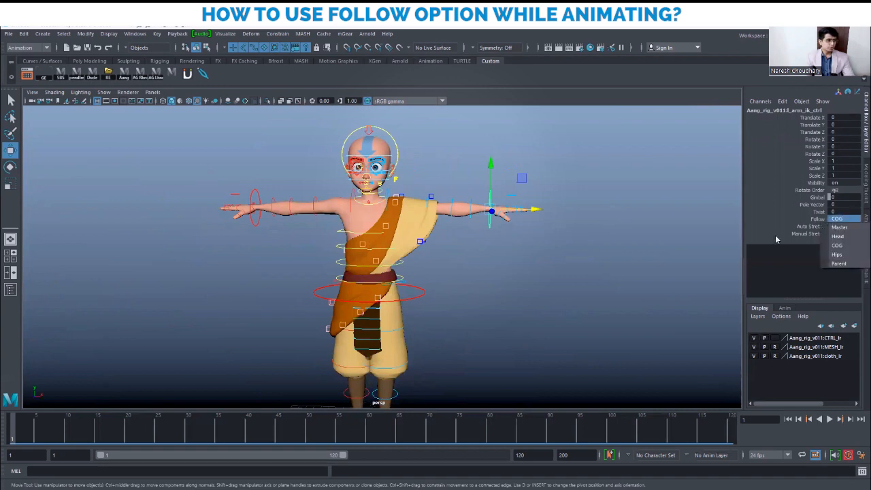
click(838, 227)
alt+right_drag(451, 253, 481, 259)
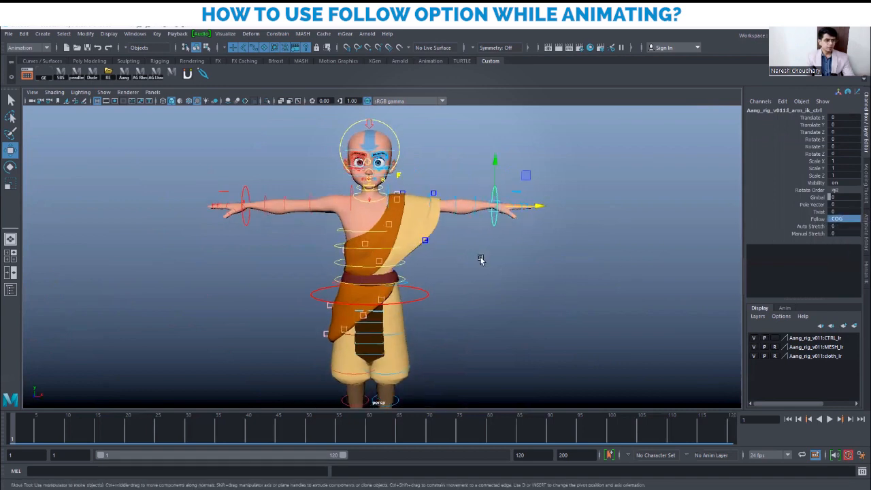
click(840, 219)
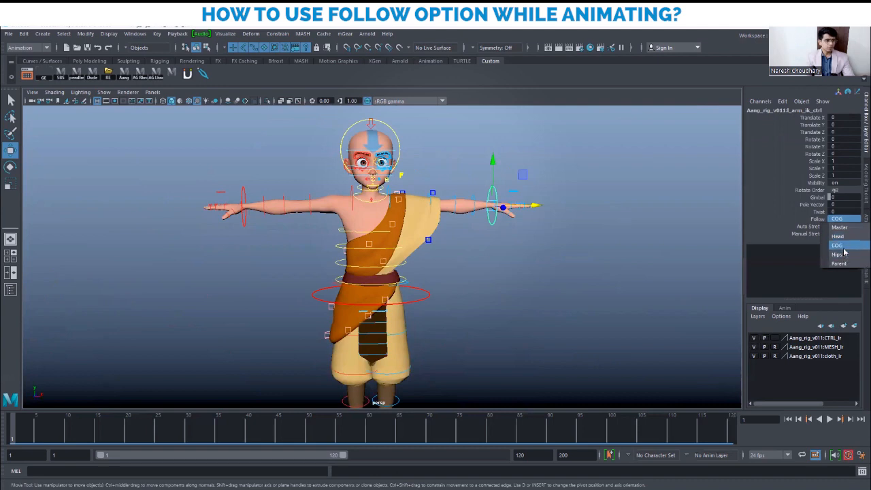
scroll(466, 254, up, 3)
alt+drag(466, 254, 492, 256)
click(511, 214)
click(508, 211)
alt+drag(443, 277, 434, 279)
scroll(436, 280, up, 1)
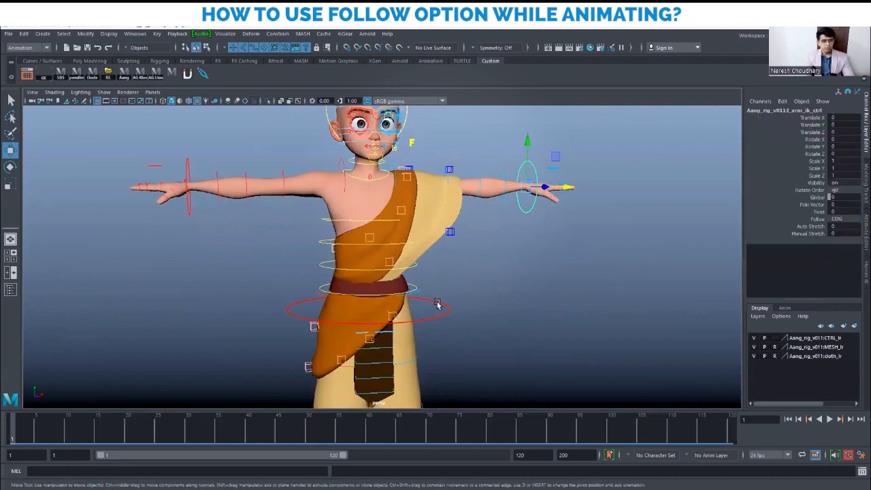
click(437, 304)
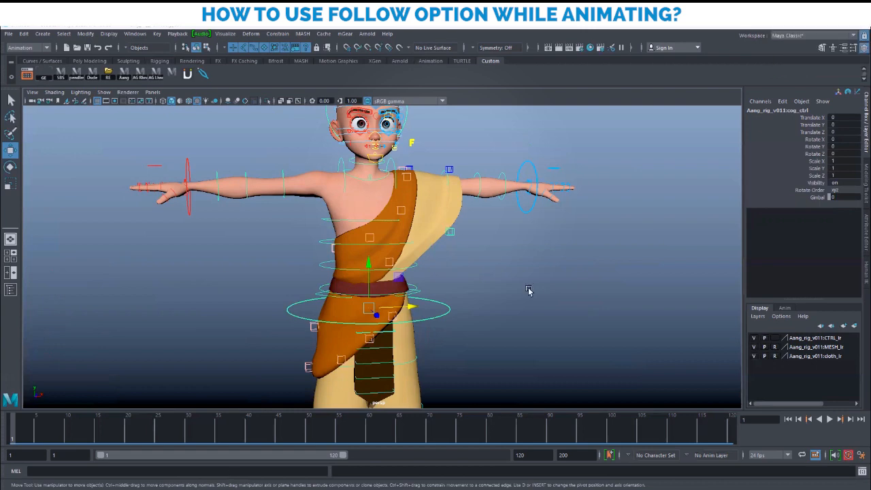
alt+middle_drag(537, 300, 536, 364)
click(533, 218)
alt+middle_drag(534, 219, 496, 286)
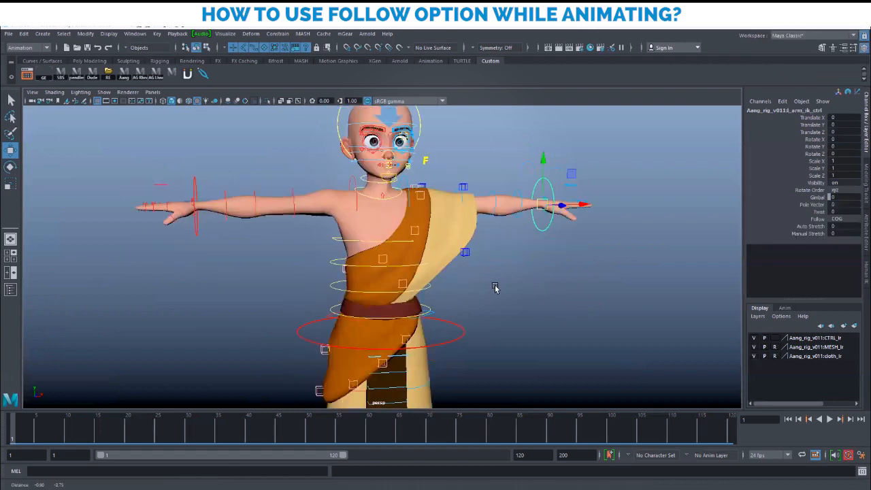
click(463, 324)
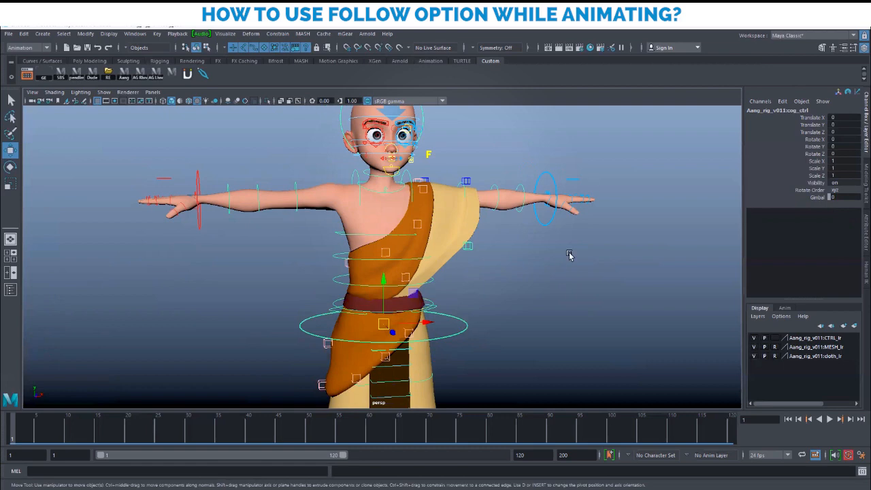
Set the left wrist IK control's Follow to Master
click(540, 233)
click(541, 225)
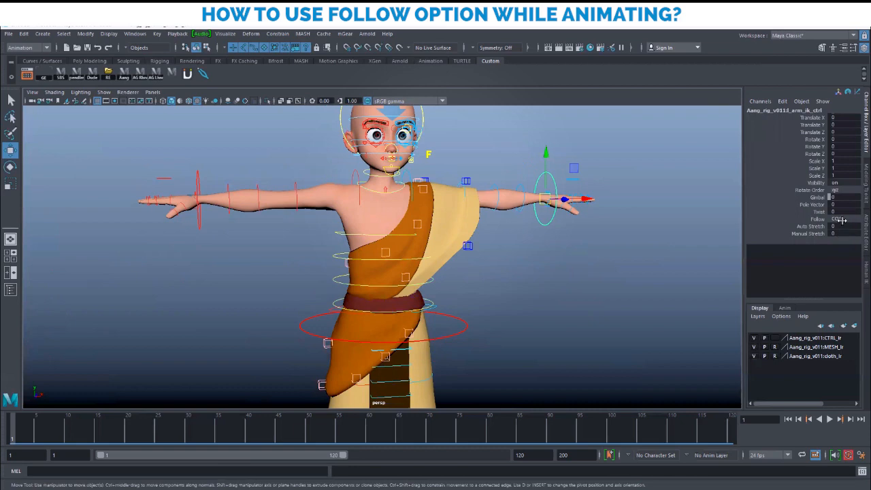
click(841, 220)
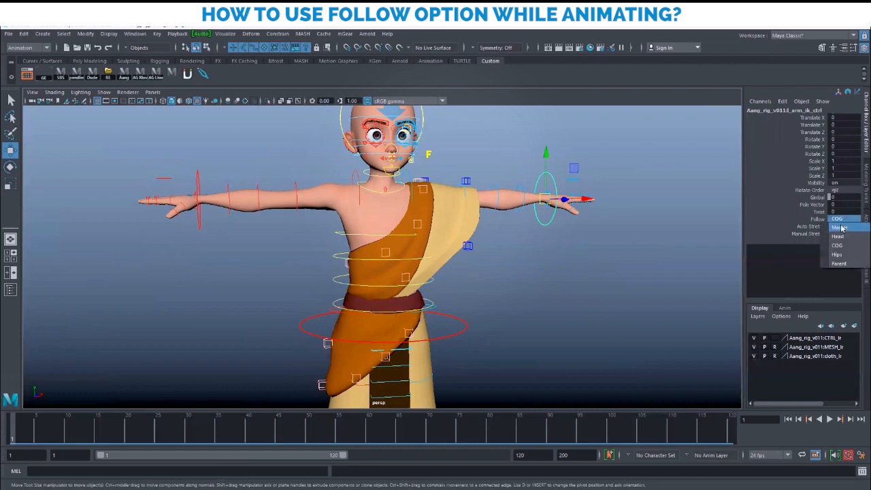
click(841, 228)
Tilt the COG control forward to test the arm, then undo the rotation
alt+drag(615, 270, 588, 264)
alt+right_drag(588, 263, 560, 259)
alt+drag(543, 254, 539, 254)
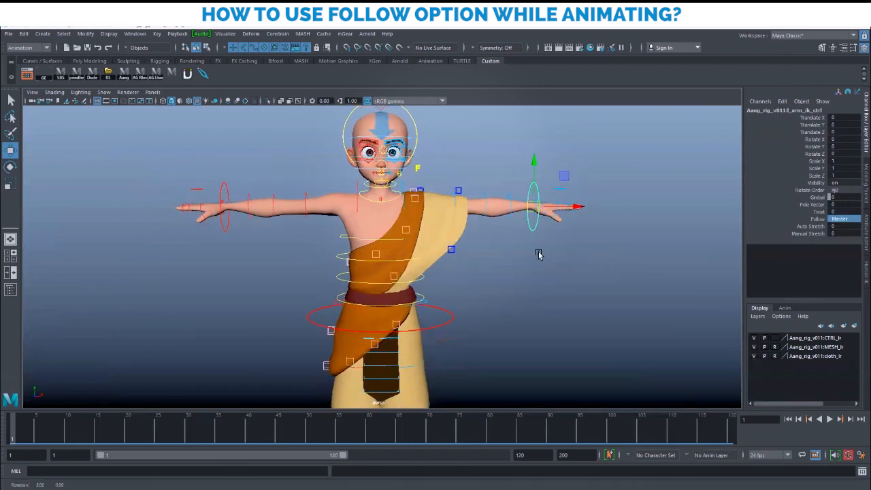
click(449, 317)
key(e)
mouse_move(375, 299)
mouse_down()
mouse_move(379, 318)
mouse_move(383, 294)
mouse_up()
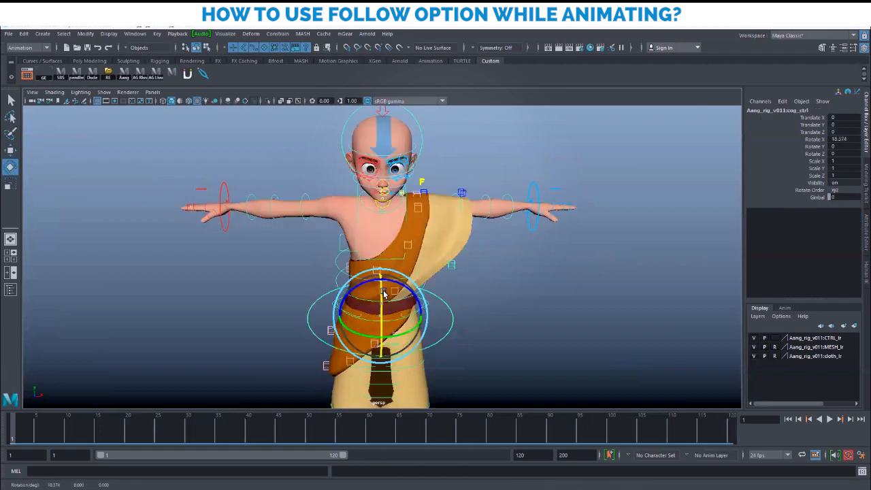
key(ctrl+z)
key(w)
Slide the COG control sideways to confirm the hand stays behind, then undo the move
alt+drag(515, 267, 537, 233)
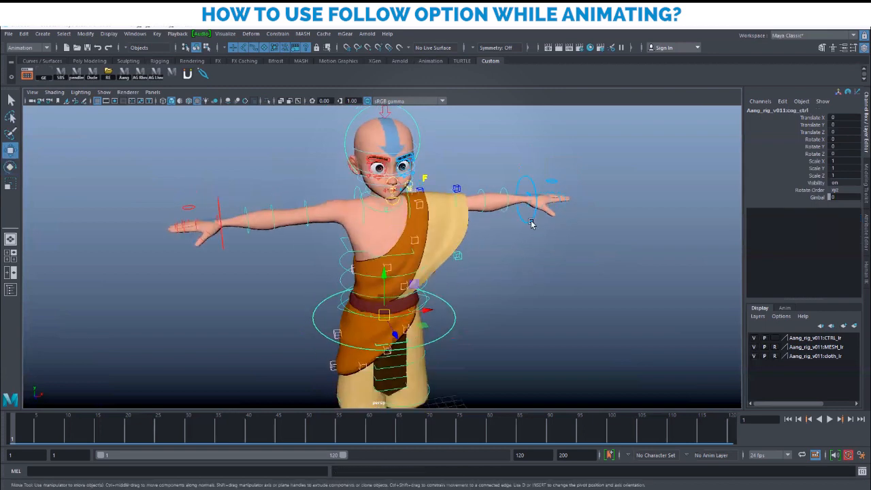
click(531, 222)
alt+drag(589, 265, 578, 263)
click(441, 305)
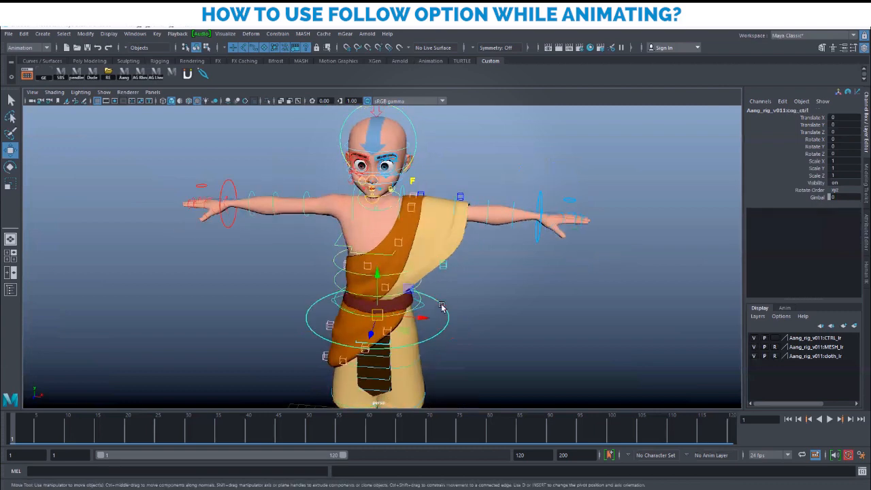
drag(423, 317, 340, 306)
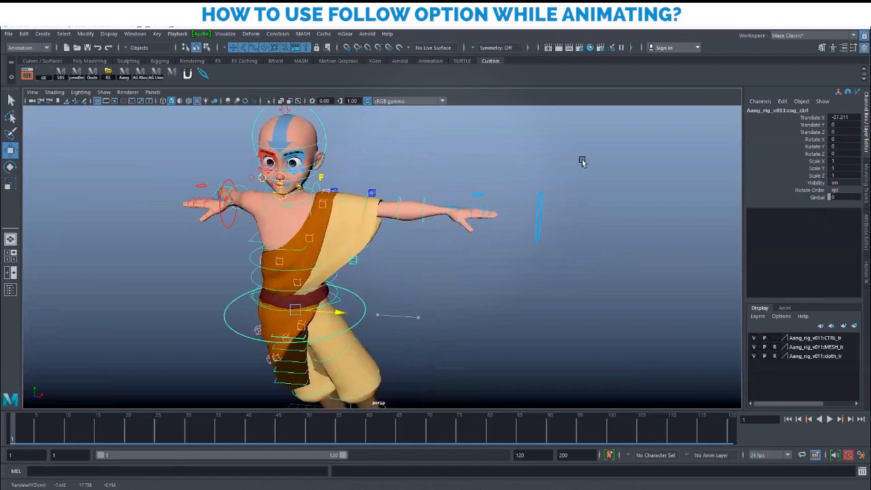
alt+drag(423, 239, 440, 221)
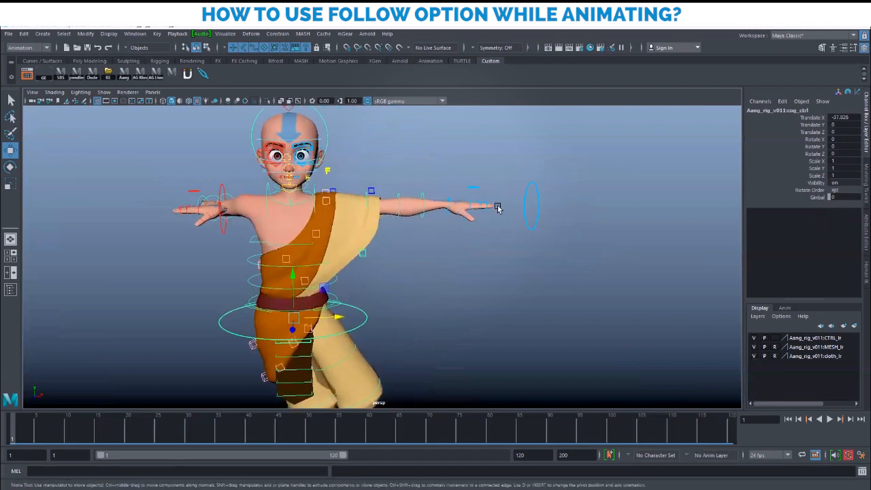
key(ctrl+z)
alt+drag(382, 259, 375, 319)
key(ctrl+z)
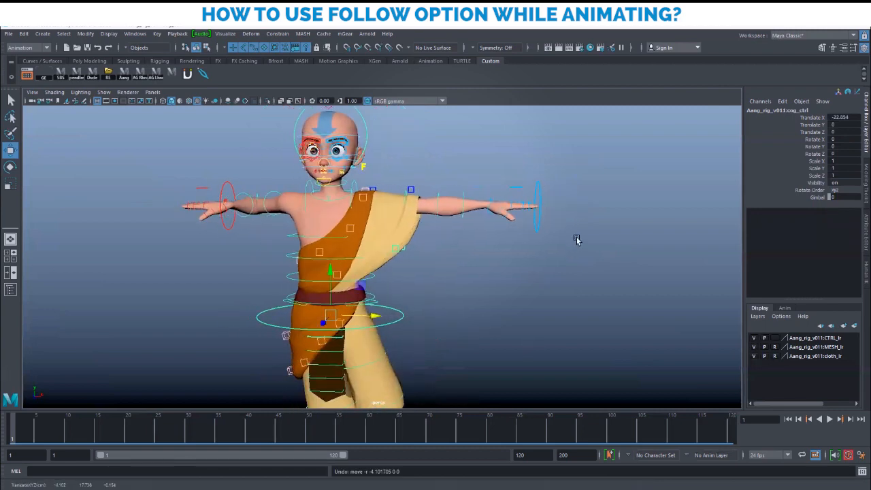
Reselect the arm IK control and bring up its Follow space list
click(537, 194)
click(850, 219)
click(849, 219)
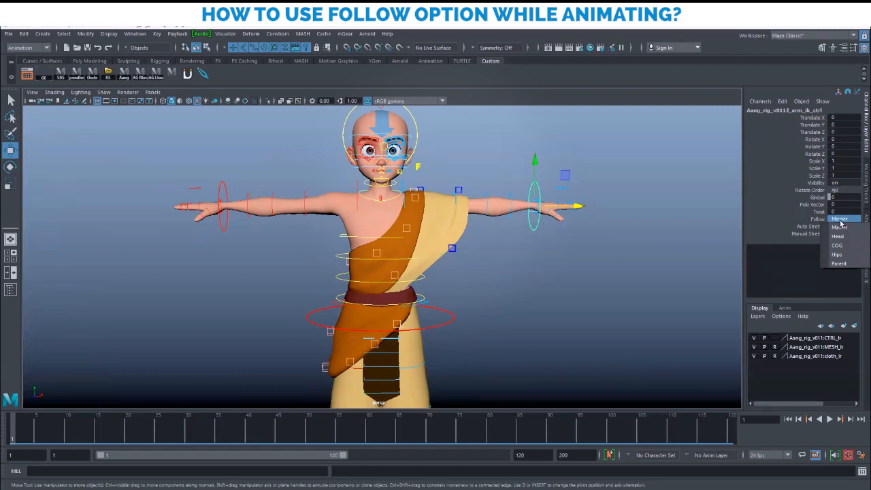
alt+right_drag(569, 283, 487, 254)
alt+drag(487, 255, 461, 249)
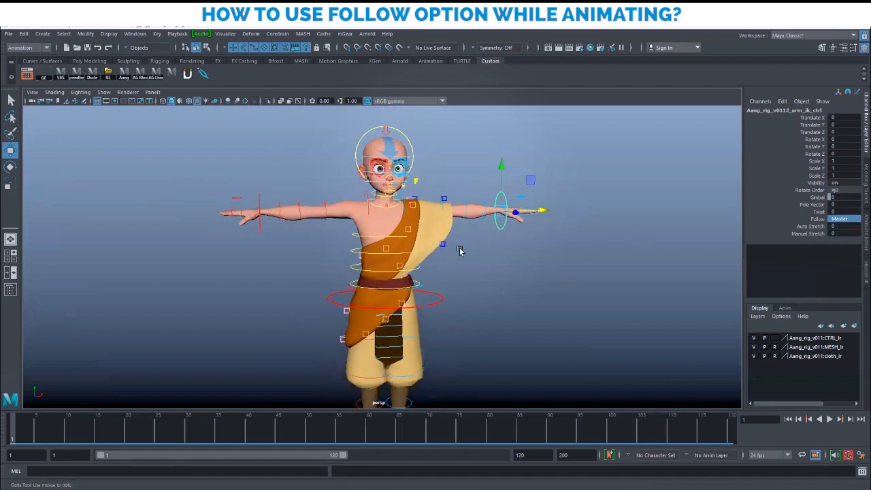
alt+right_drag(460, 249, 546, 275)
alt+drag(547, 274, 514, 275)
alt+right_drag(514, 276, 512, 298)
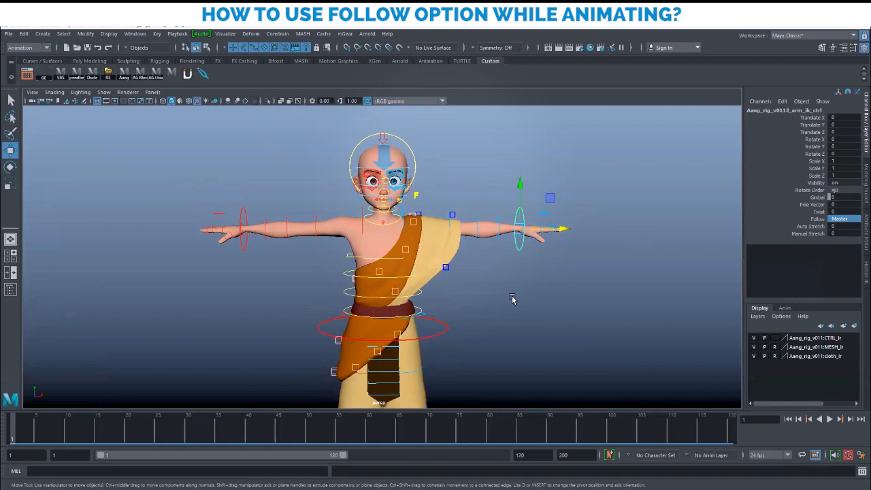
click(546, 285)
key(ctrl+z)
click(842, 219)
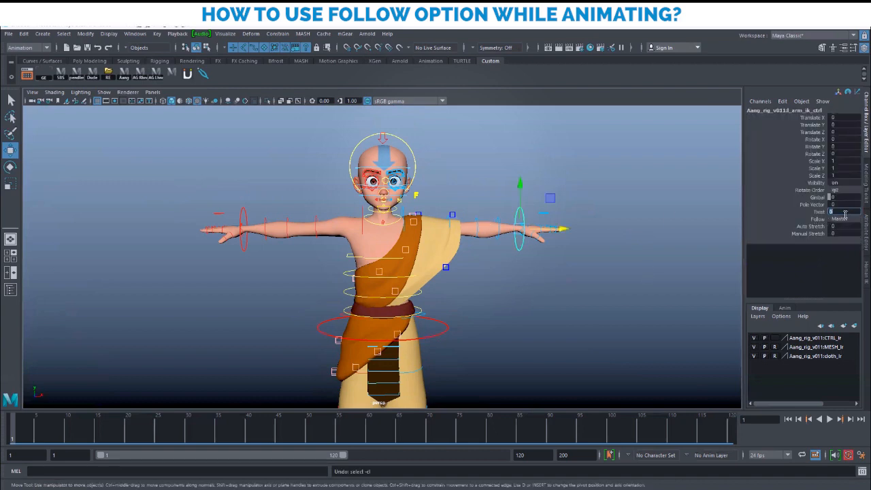
alt+right_drag(646, 279, 626, 297)
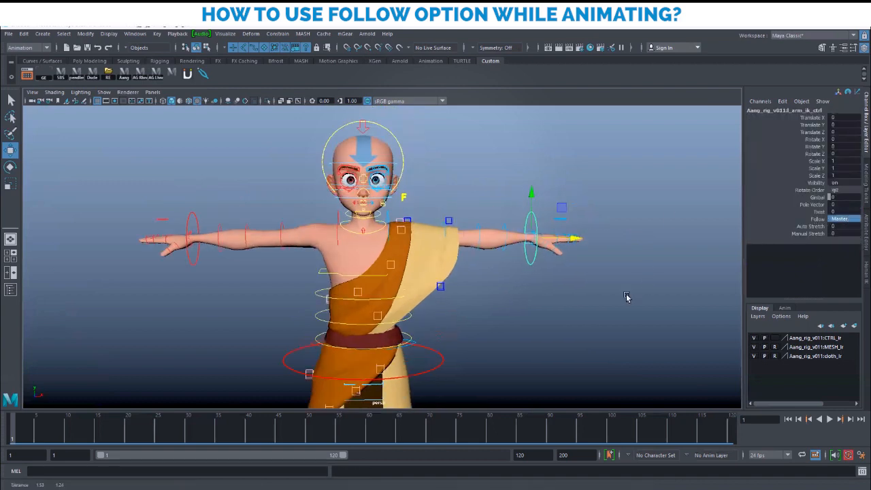
alt+middle_drag(627, 297, 625, 298)
click(624, 297)
click(526, 215)
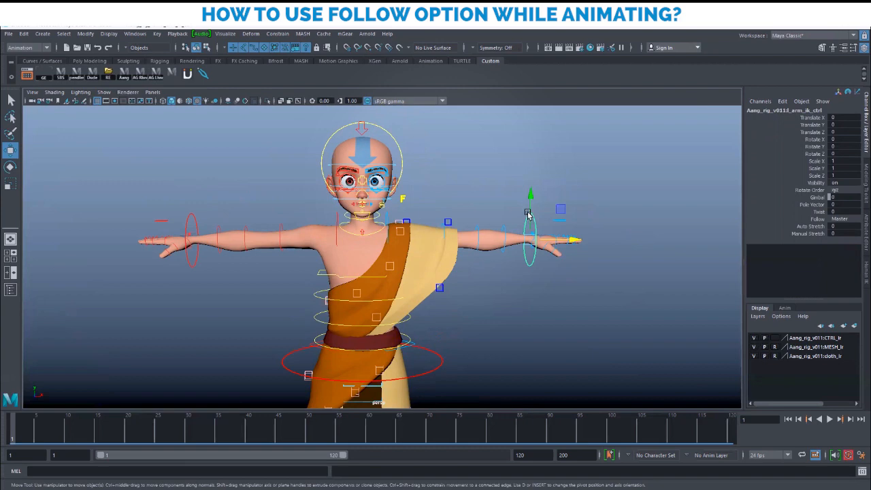
click(428, 352)
middle_drag(329, 358, 317, 351)
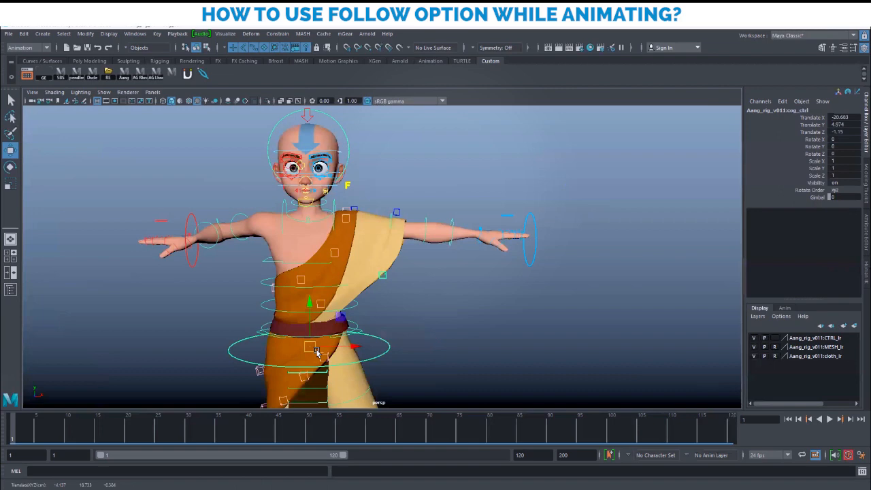
key(ctrl+z)
alt+drag(525, 303, 416, 308)
alt+middle_drag(364, 298, 385, 280)
alt+drag(385, 280, 516, 260)
Change the left arm IK control's Follow from Master to COG
click(524, 245)
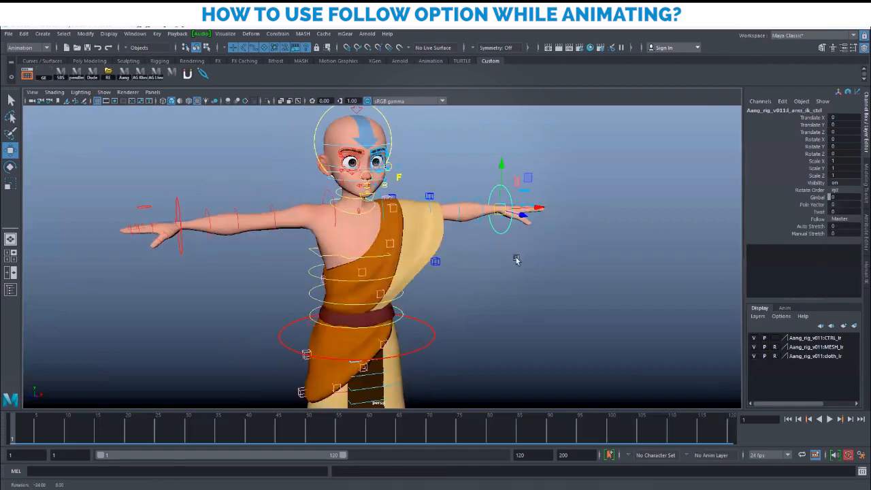
click(455, 245)
click(506, 188)
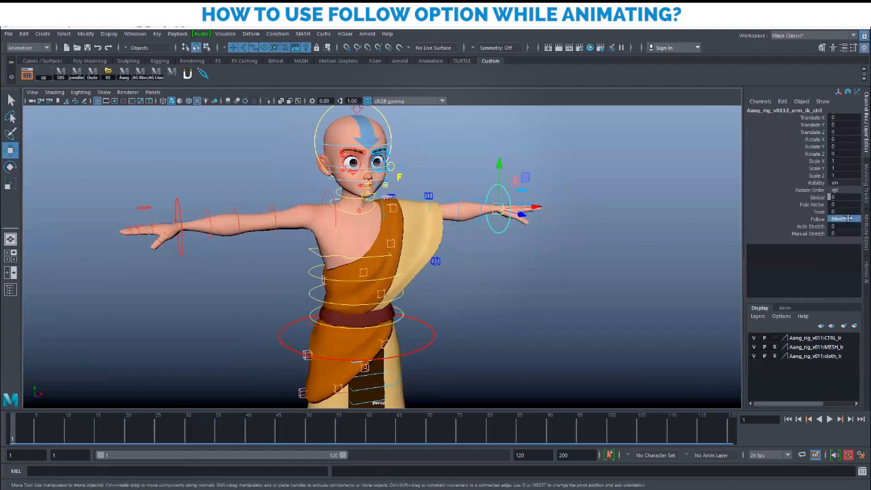
click(848, 219)
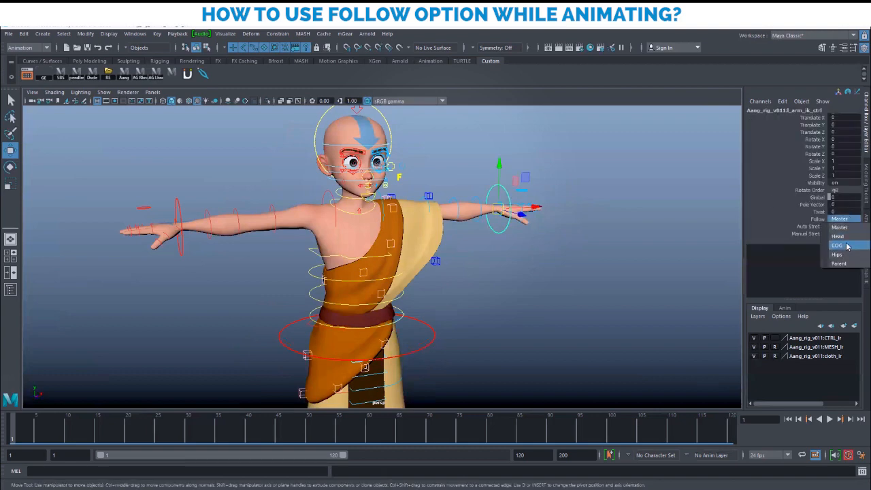
click(847, 246)
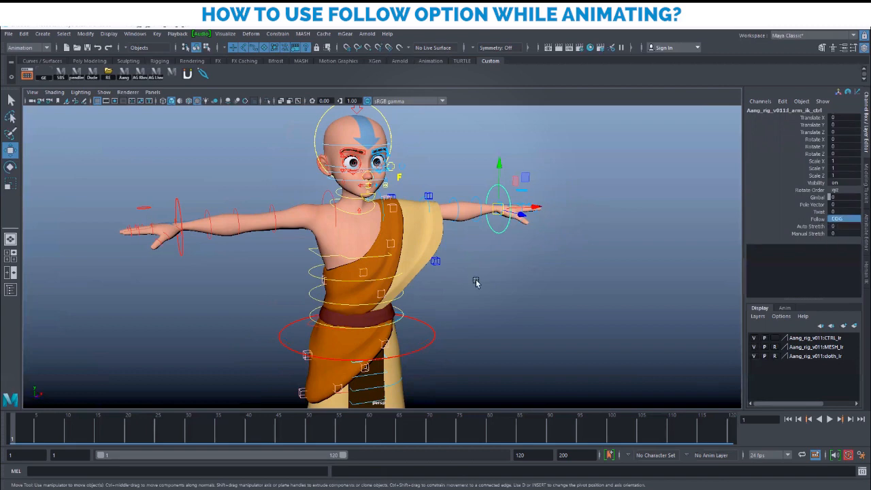
Rotate the COG control to test the arm, then undo the rotation
alt+right_drag(512, 308, 480, 292)
alt+middle_drag(480, 293, 520, 291)
click(515, 291)
click(454, 311)
key(e)
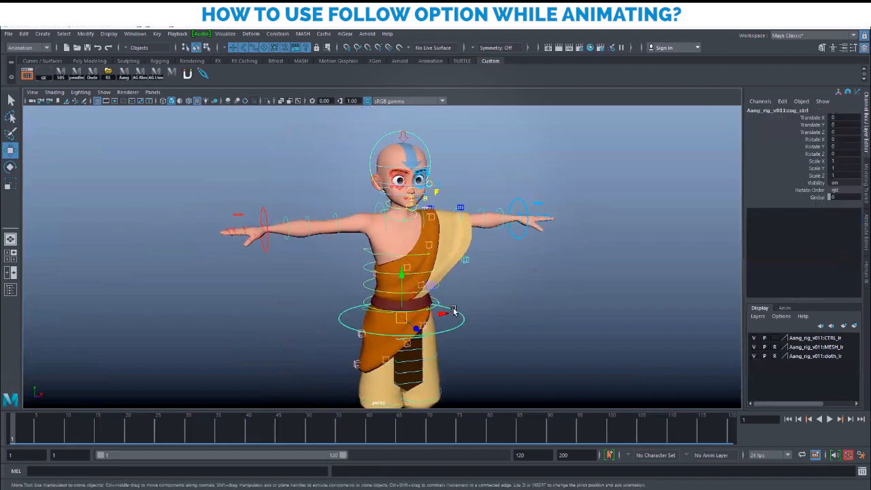
drag(405, 298, 364, 298)
key(ctrl+z)
Set the right arm IK control's Follow to COG
key(w)
click(267, 244)
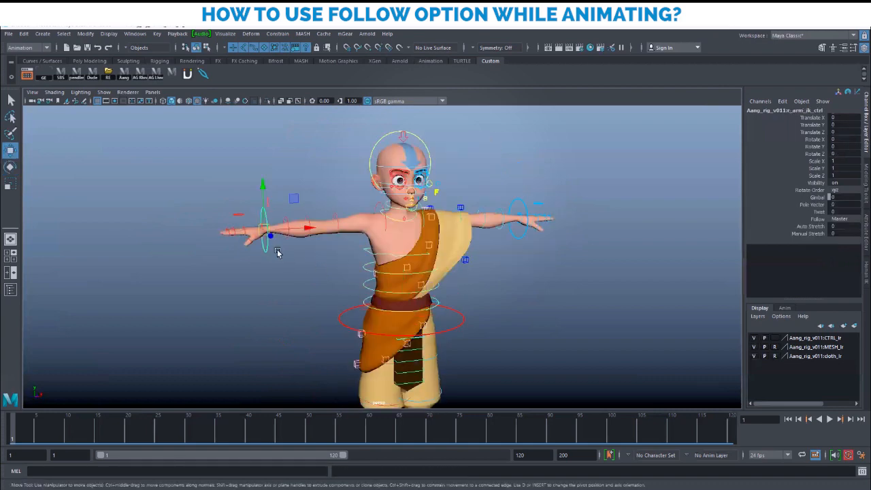
click(841, 218)
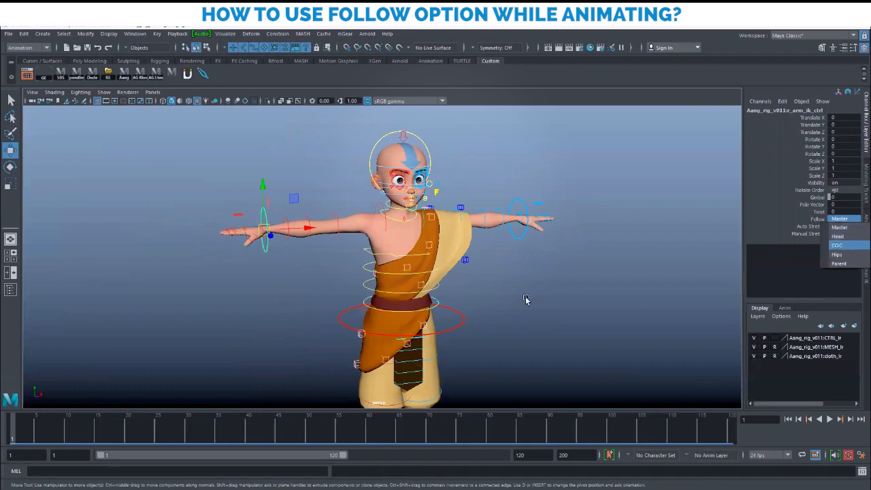
click(845, 245)
Frame the feet and select the left leg IK control
alt+right_drag(558, 323, 504, 333)
alt+middle_drag(382, 392, 382, 268)
alt+right_drag(478, 351, 576, 348)
alt+middle_drag(504, 280, 481, 313)
alt+right_drag(480, 313, 491, 313)
click(476, 302)
alt+drag(568, 318, 519, 320)
alt+right_drag(519, 321, 491, 301)
alt+drag(491, 301, 458, 303)
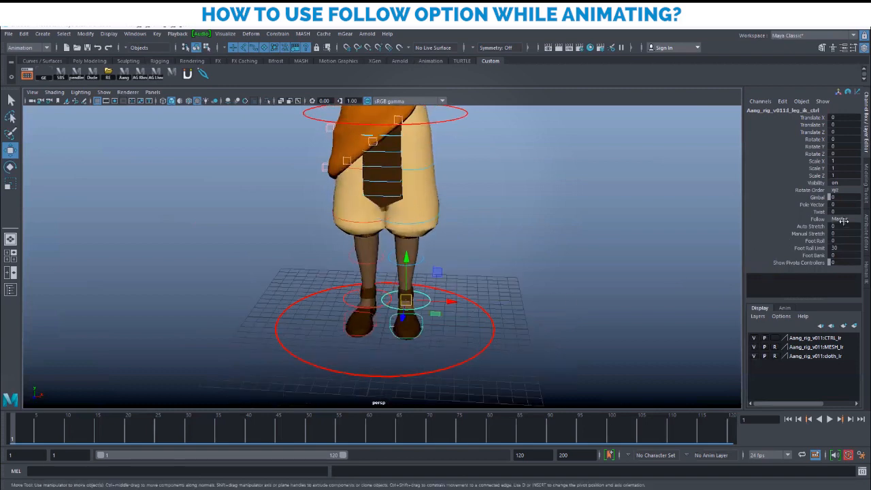
Undo the leg IK control's move and bring up its Follow space list in the Channel Box
alt+drag(400, 262, 495, 288)
key(ctrl+z)
alt+drag(387, 302, 442, 293)
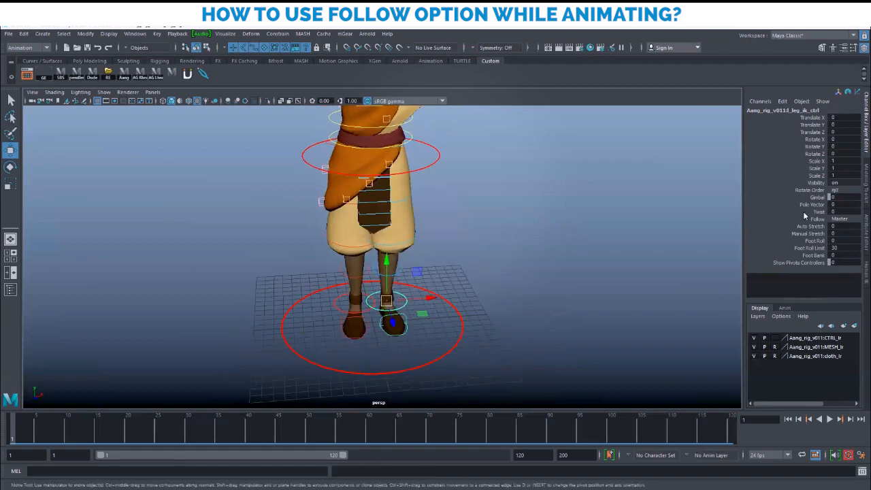
click(852, 220)
scroll(409, 265, down, 1)
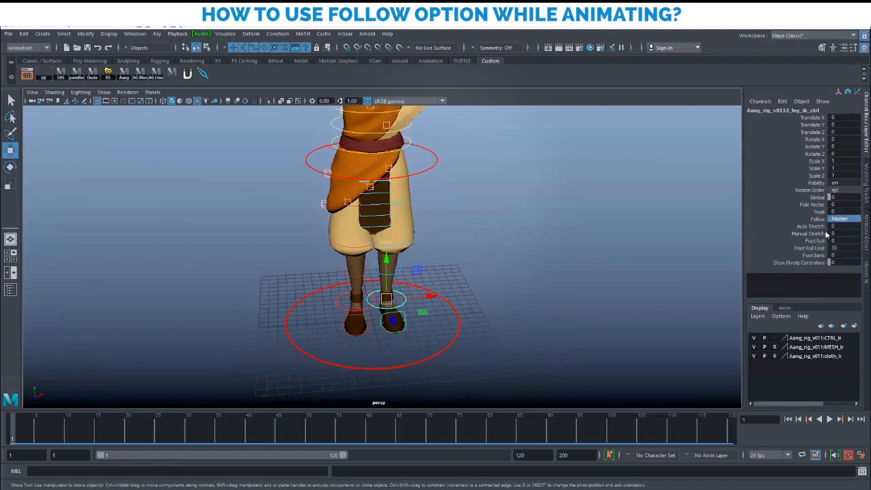
click(844, 219)
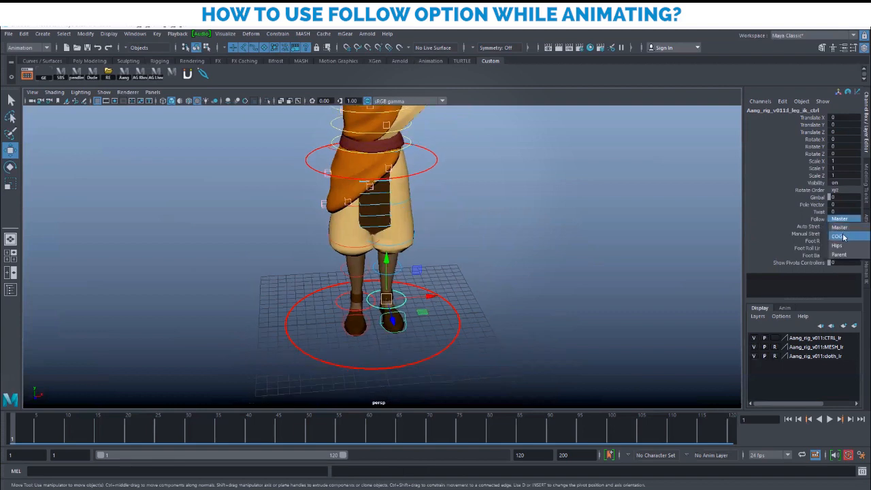
scroll(542, 279, down, 2)
alt+drag(361, 207, 426, 185)
click(419, 183)
alt+middle_drag(431, 213, 432, 231)
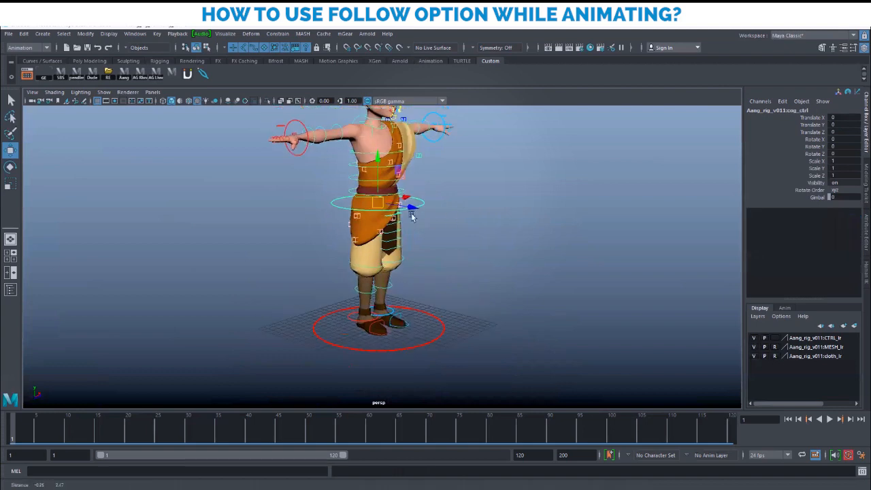
key(e)
drag(403, 183, 402, 205)
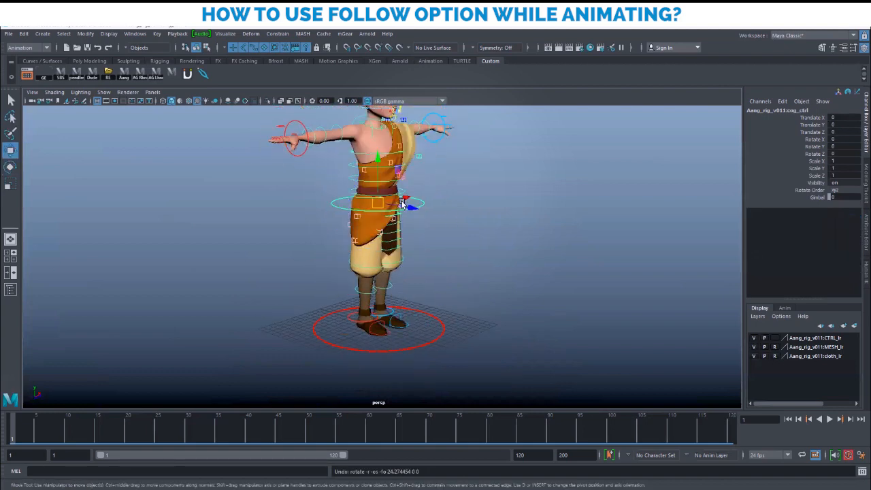
alt+right_drag(451, 306, 633, 381)
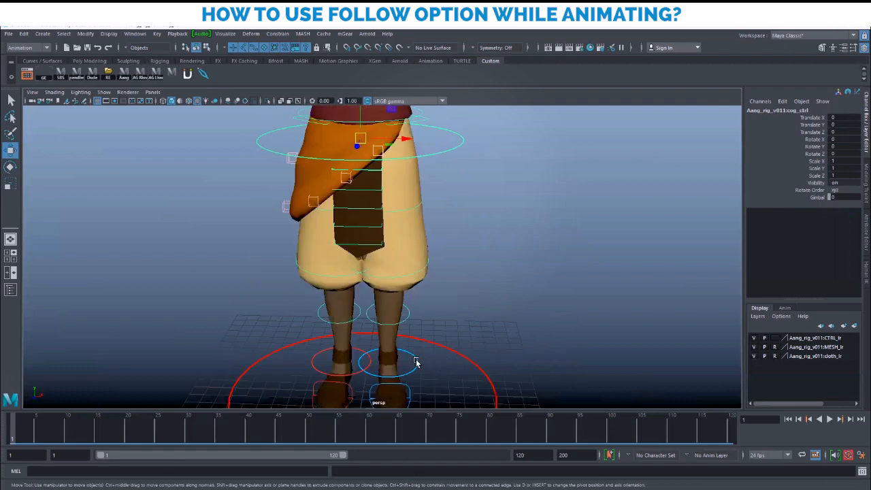
click(416, 363)
alt+drag(535, 331, 478, 311)
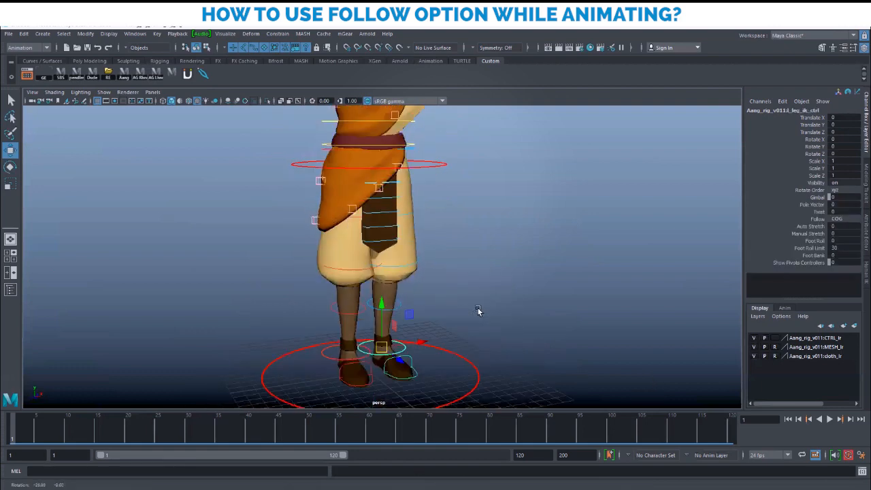
click(847, 219)
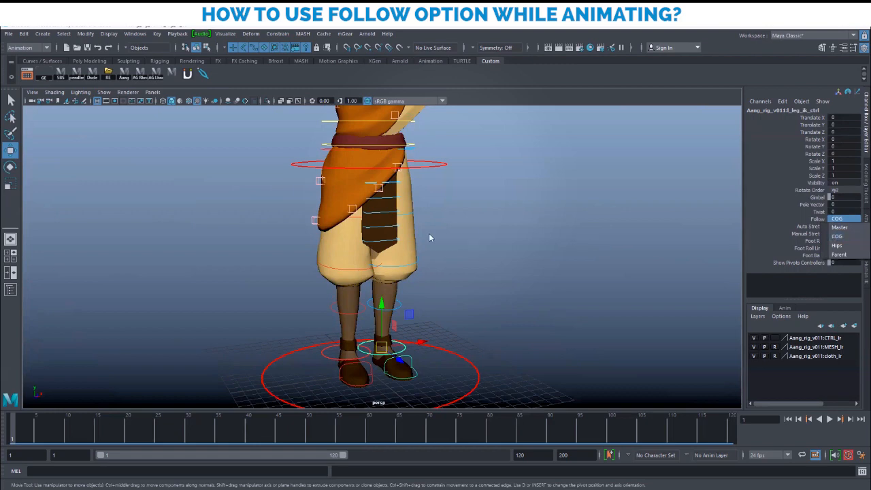
alt+drag(475, 260, 530, 282)
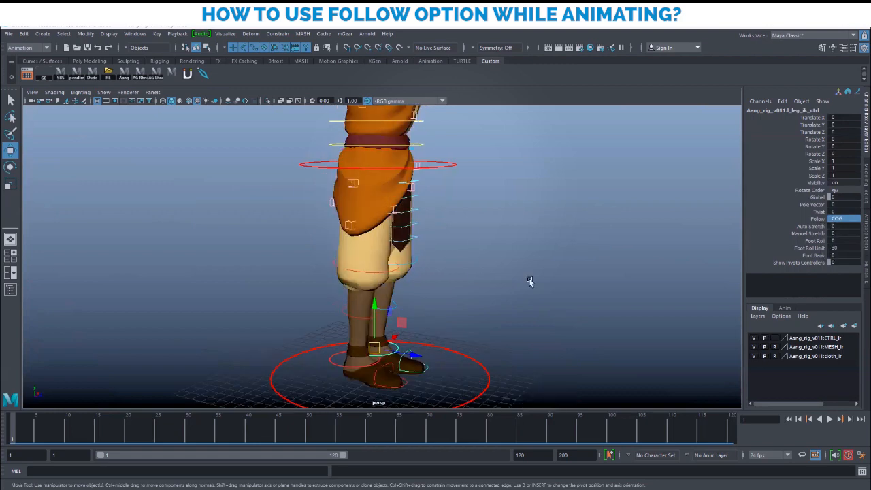
click(531, 235)
key(e)
click(445, 165)
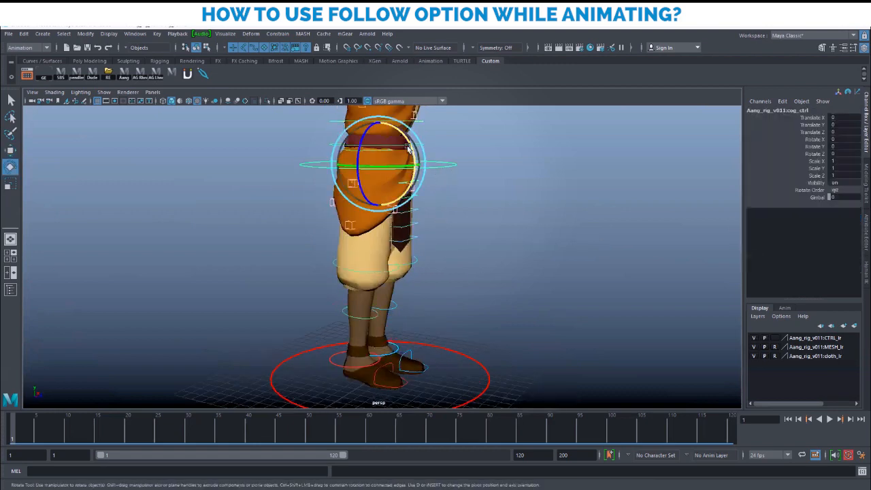
drag(406, 141, 411, 176)
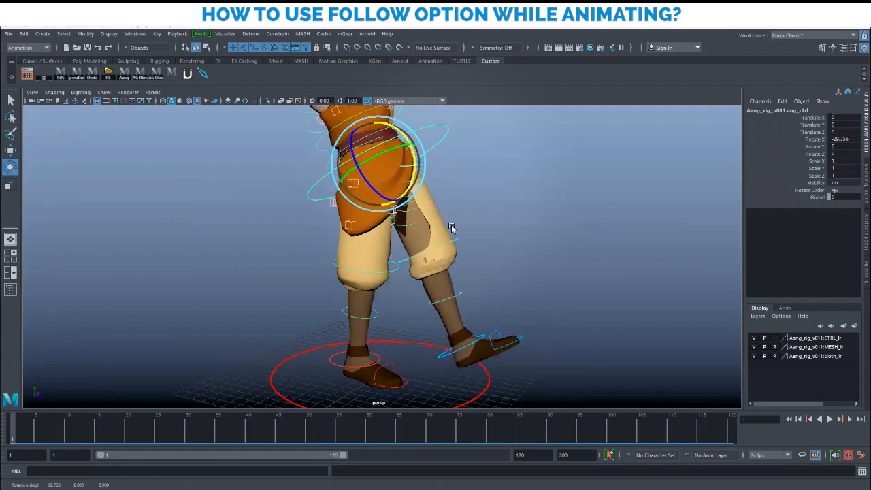
alt+drag(477, 262, 480, 255)
key(w)
click(449, 345)
alt+drag(540, 342, 425, 343)
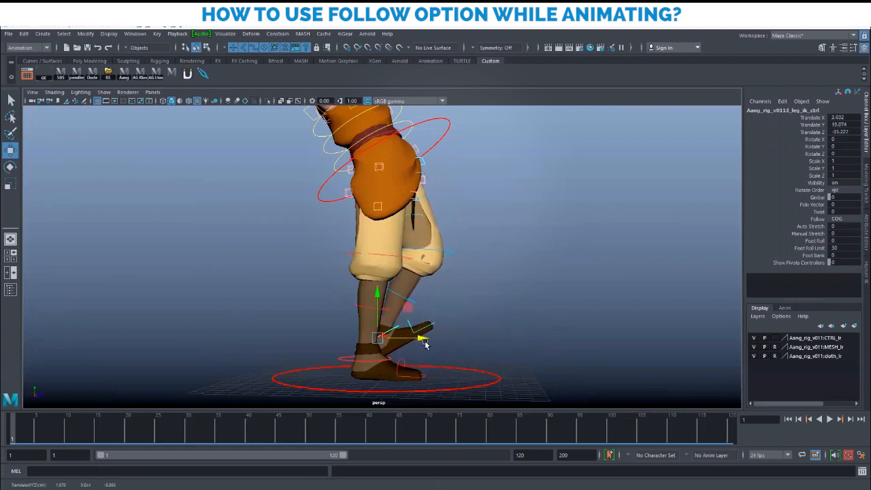
key(e)
drag(407, 315, 421, 333)
key(ctrl+z)
key(ctrl+z)
key(ctrl+z)
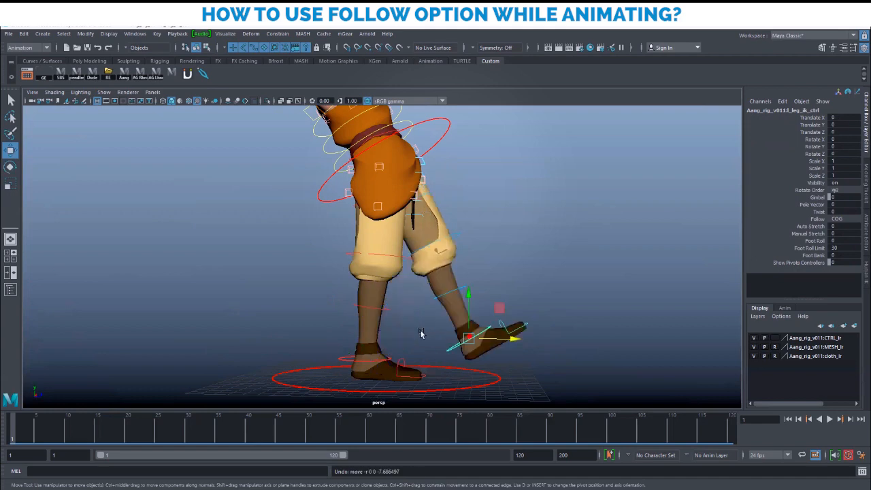
alt+middle_drag(502, 304, 477, 319)
alt+drag(477, 320, 482, 321)
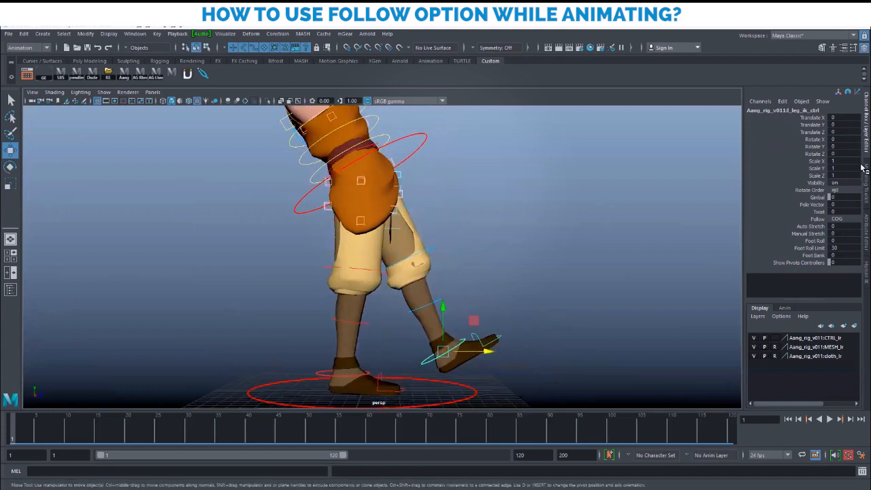
drag(836, 117, 842, 144)
click(542, 226)
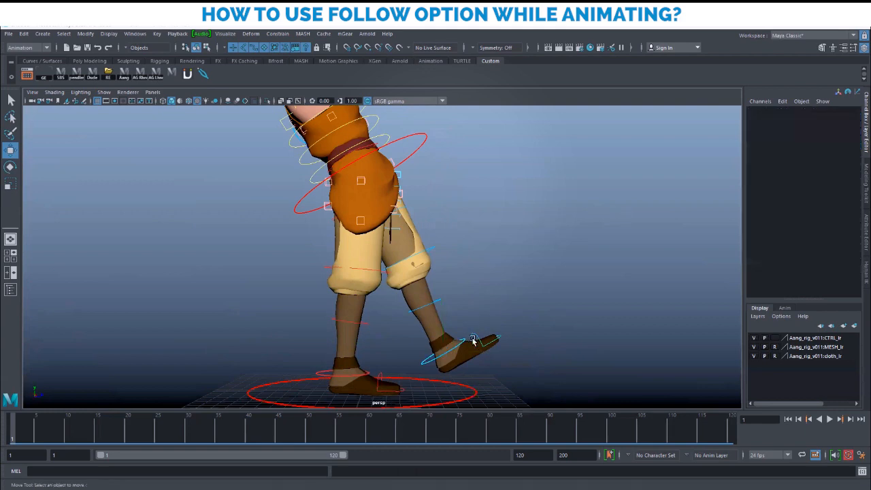
click(457, 346)
drag(495, 359, 397, 353)
key(e)
drag(372, 315, 354, 328)
key(w)
mouse_move(467, 323)
alt+mouse_down()
mouse_move(401, 330)
mouse_move(453, 332)
alt+mouse_up()
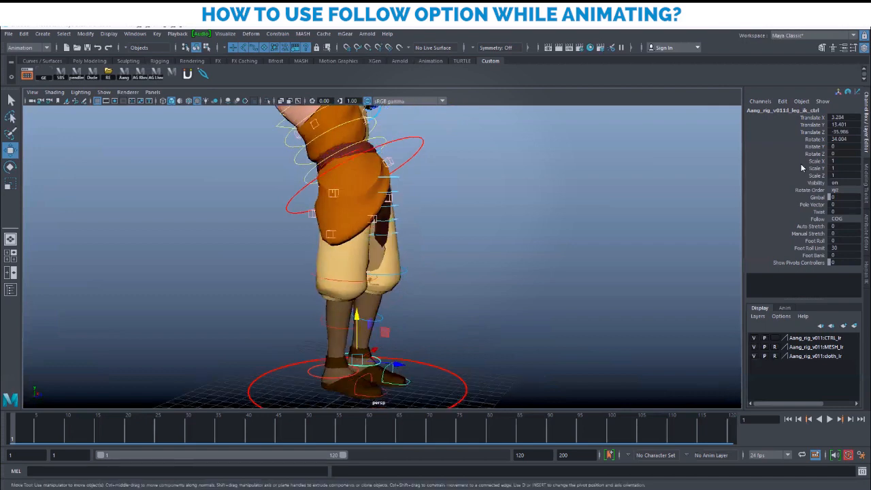
key(ctrl+z)
key(ctrl+z)
key(ctrl+z)
key(ctrl+z)
key(ctrl+z)
key(ctrl+z)
key(ctrl+z)
key(ctrl+z)
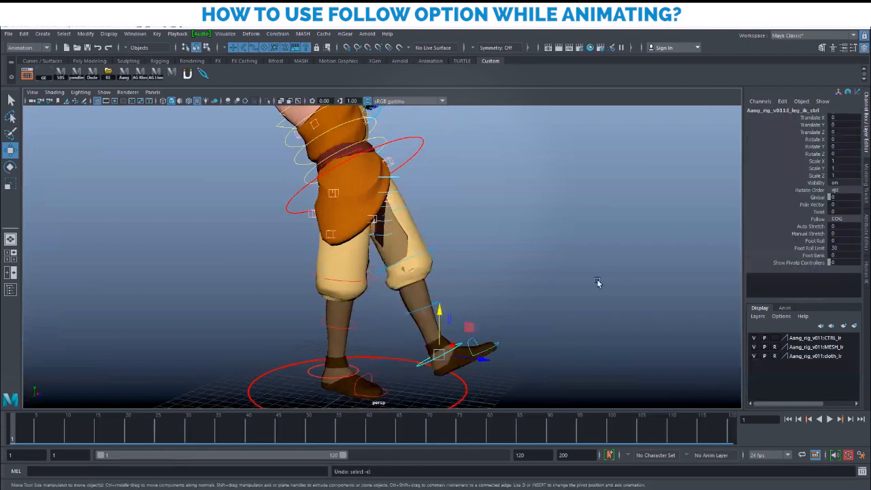
alt+drag(608, 317, 404, 309)
alt+drag(474, 309, 495, 326)
scroll(495, 326, up, 4)
alt+middle_drag(469, 328, 470, 270)
alt+drag(470, 270, 417, 282)
scroll(498, 324, up, 1)
click(514, 334)
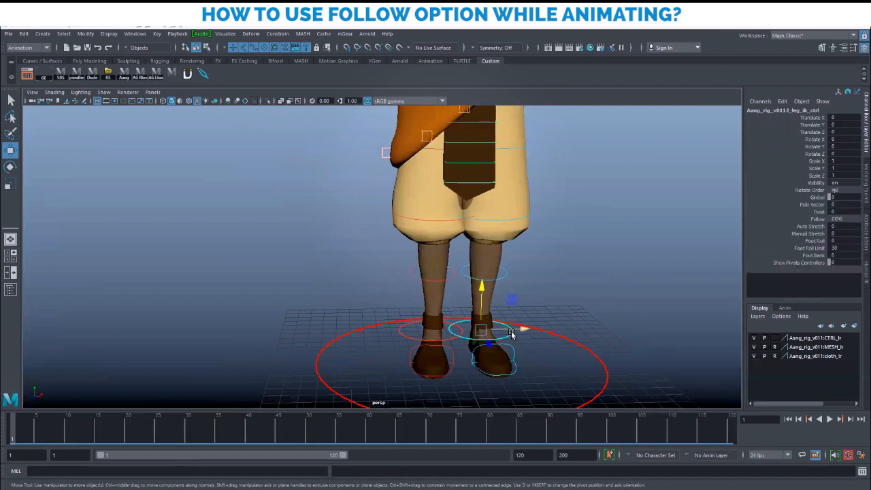
click(843, 218)
click(845, 243)
alt+drag(498, 249, 572, 271)
scroll(572, 273, up, 2)
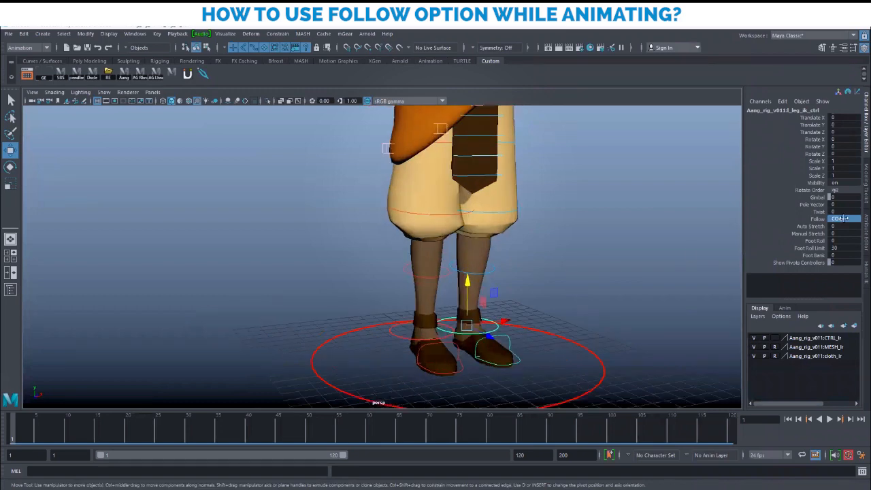
click(843, 218)
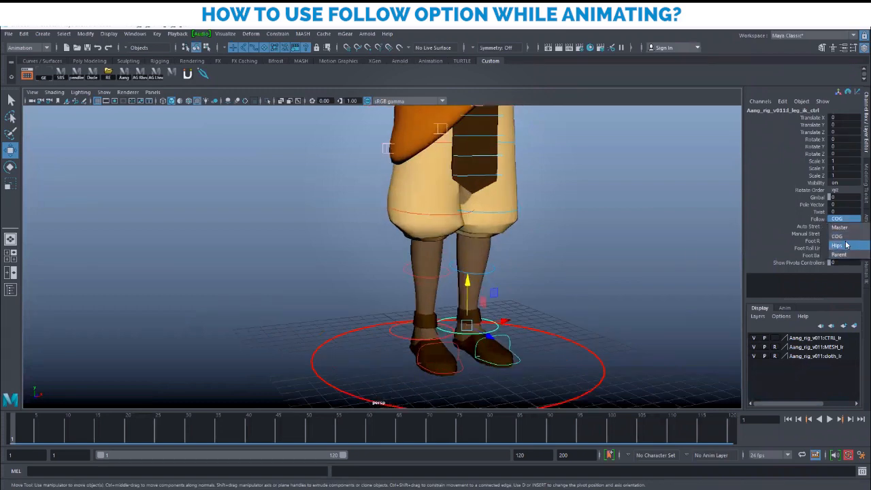
alt+right_drag(558, 279, 528, 209)
alt+middle_drag(528, 209, 525, 293)
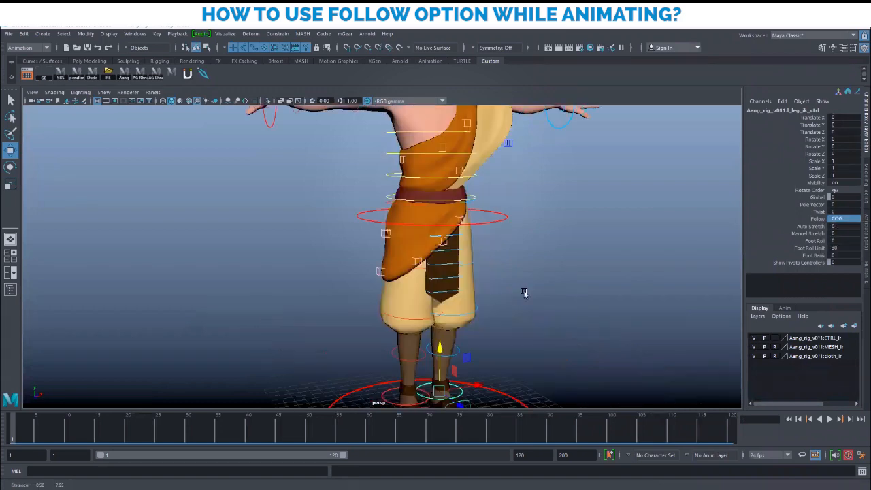
scroll(524, 294, up, 2)
click(509, 176)
alt+middle_drag(544, 208, 547, 264)
key(e)
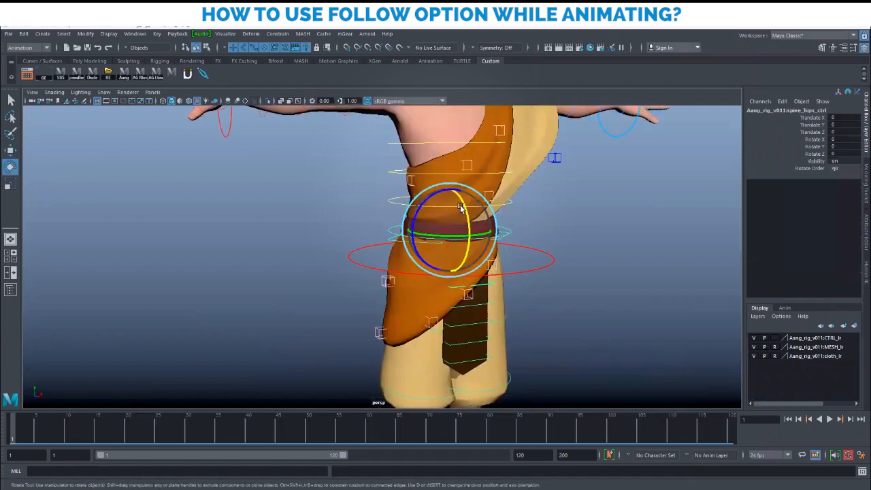
key(w)
alt+right_drag(569, 286, 468, 217)
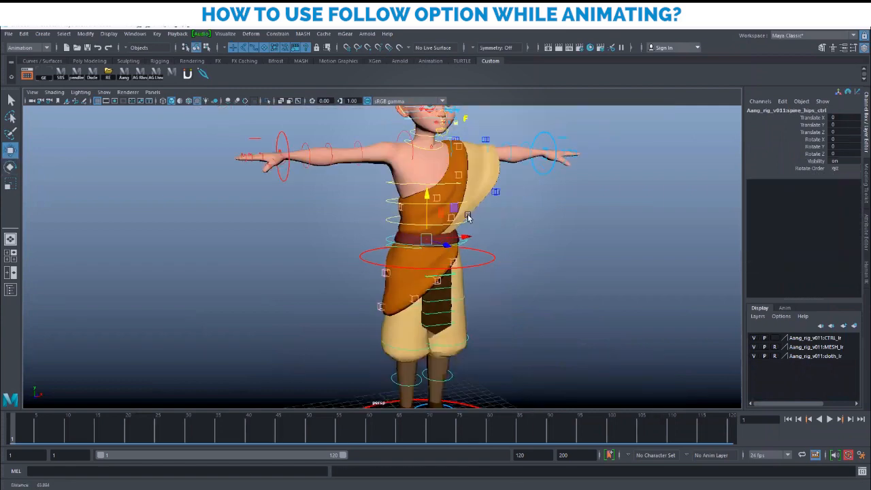
alt+middle_drag(468, 216, 471, 268)
alt+right_drag(538, 288, 555, 286)
alt+drag(517, 284, 471, 278)
alt+middle_drag(491, 197, 432, 323)
alt+drag(432, 323, 500, 320)
alt+middle_drag(487, 299, 502, 221)
alt+right_drag(519, 257, 492, 282)
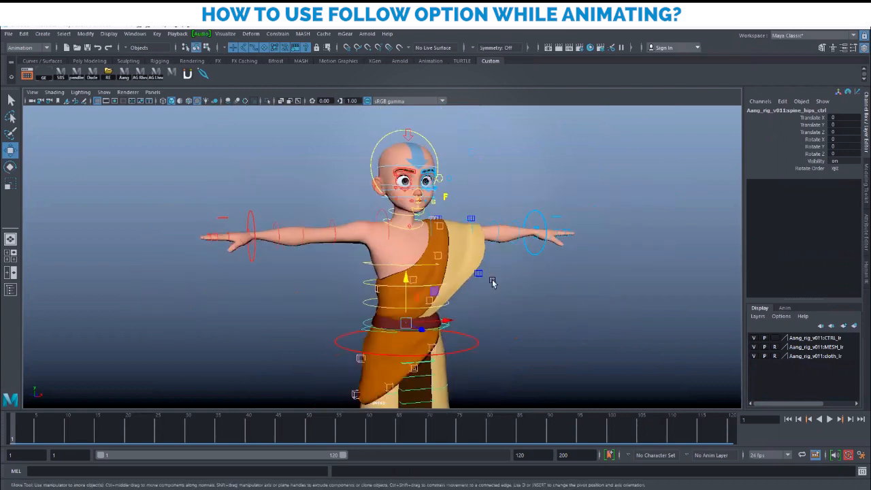
alt+middle_drag(492, 281, 494, 260)
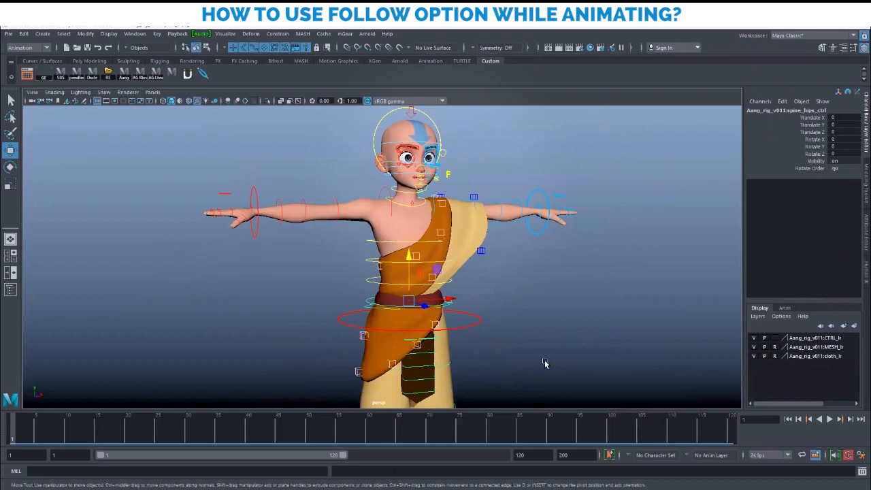
alt+right_drag(545, 363, 437, 356)
alt+middle_drag(489, 392, 502, 326)
alt+right_drag(502, 327, 427, 326)
alt+drag(426, 325, 470, 346)
alt+middle_drag(463, 297, 456, 308)
alt+right_drag(457, 309, 470, 310)
mouse_move(503, 327)
alt+mouse_down()
mouse_move(470, 310)
mouse_move(493, 315)
alt+mouse_up()
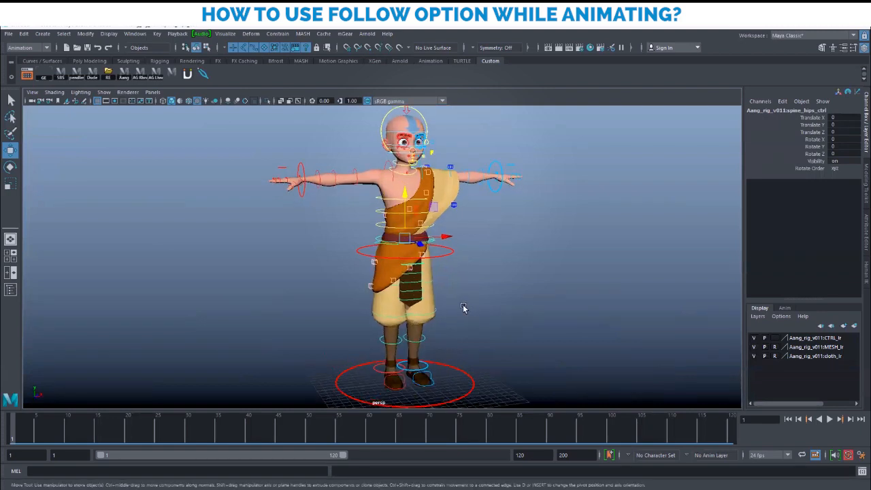
alt+right_drag(463, 304, 470, 287)
alt+drag(470, 287, 465, 292)
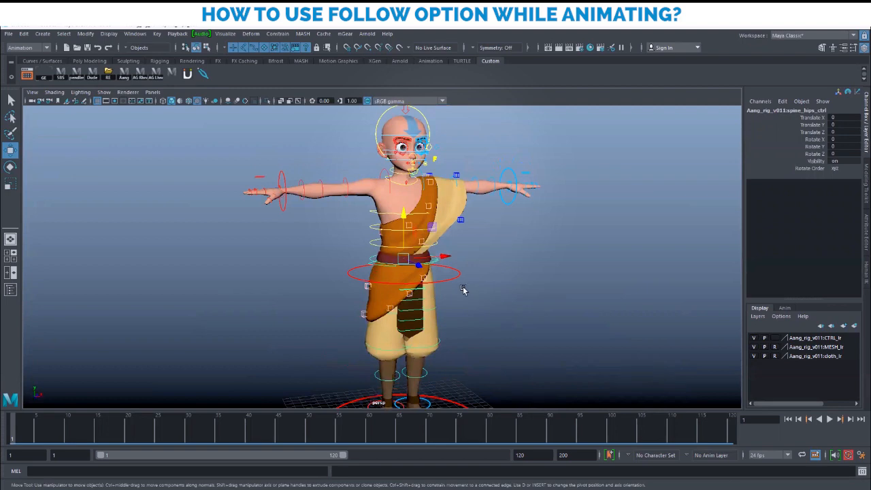
alt+drag(499, 298, 529, 310)
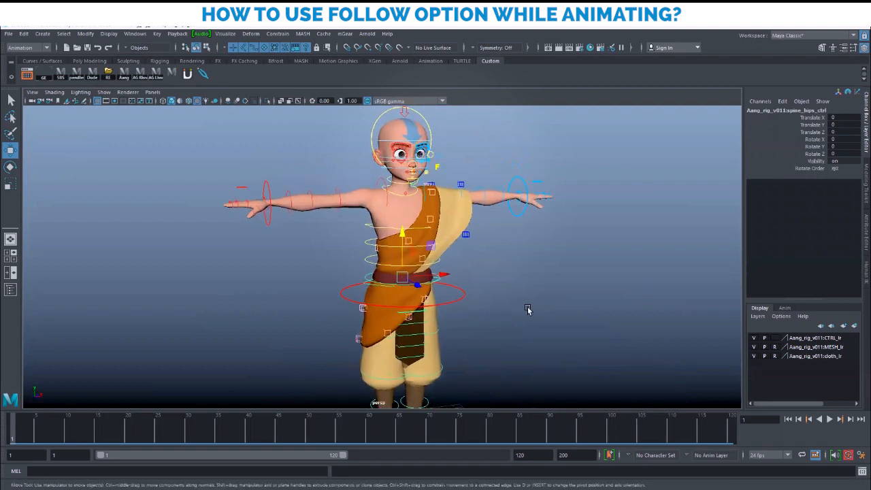